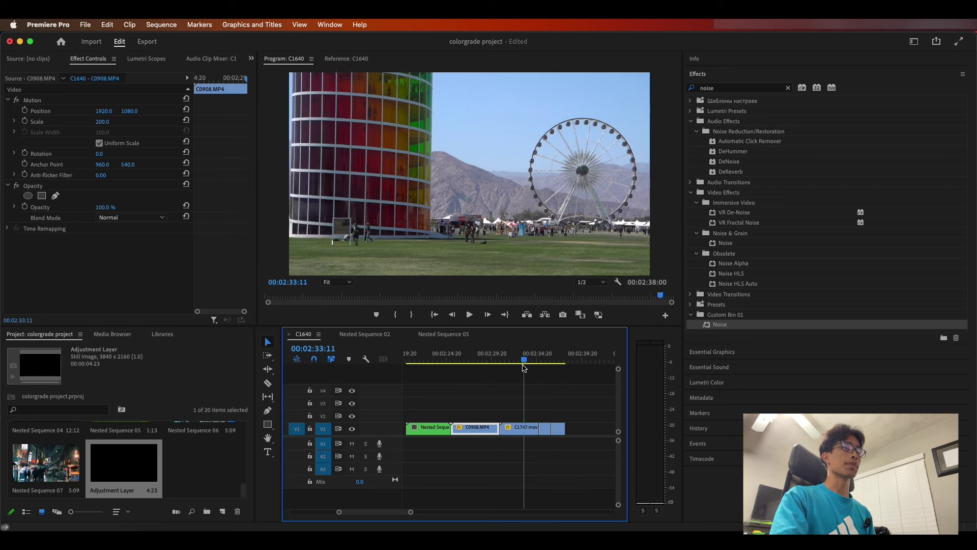
# Clear the effects search and preview the timeline from the Ferris wheel clip back to the night street clip C0908.MP4
pyautogui.click(788, 88)
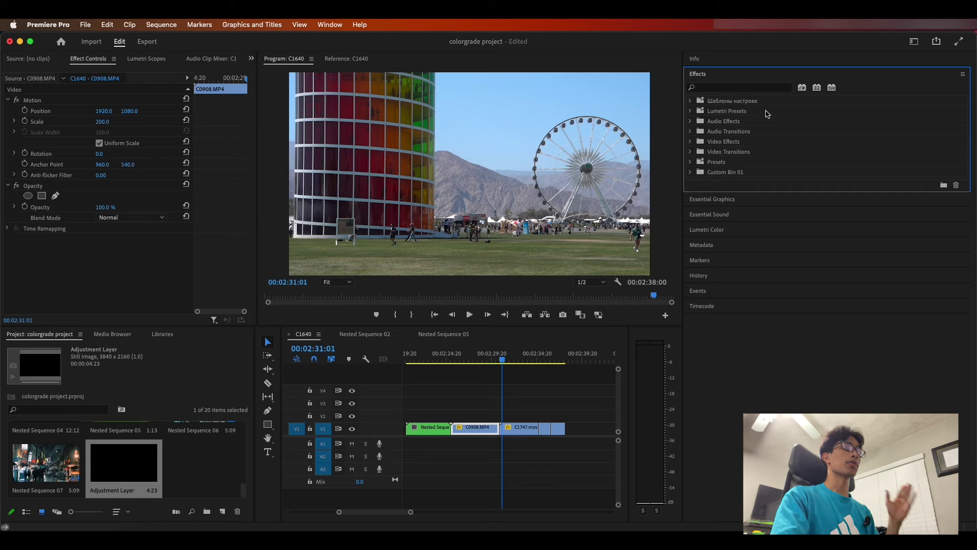
pyautogui.click(723, 88)
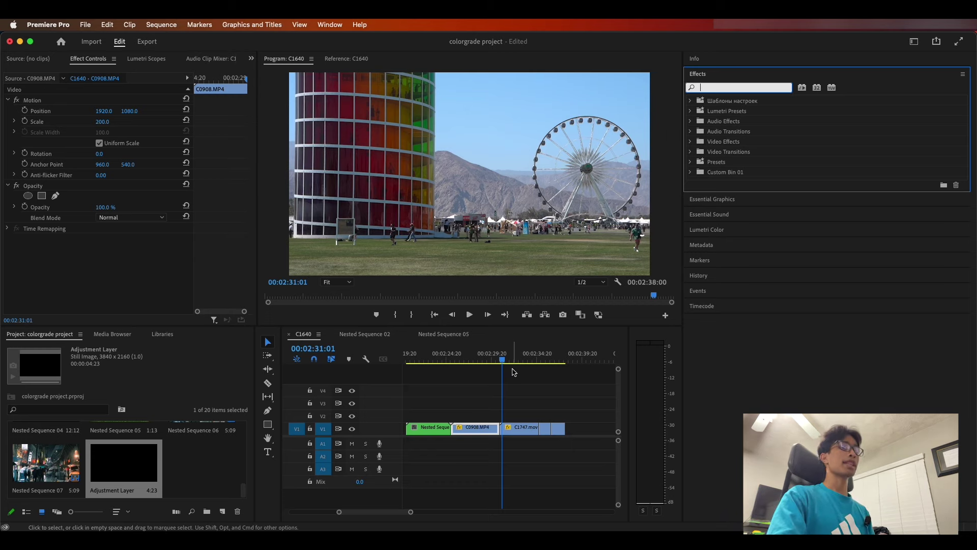
pyautogui.click(500, 360)
pyautogui.press('space')
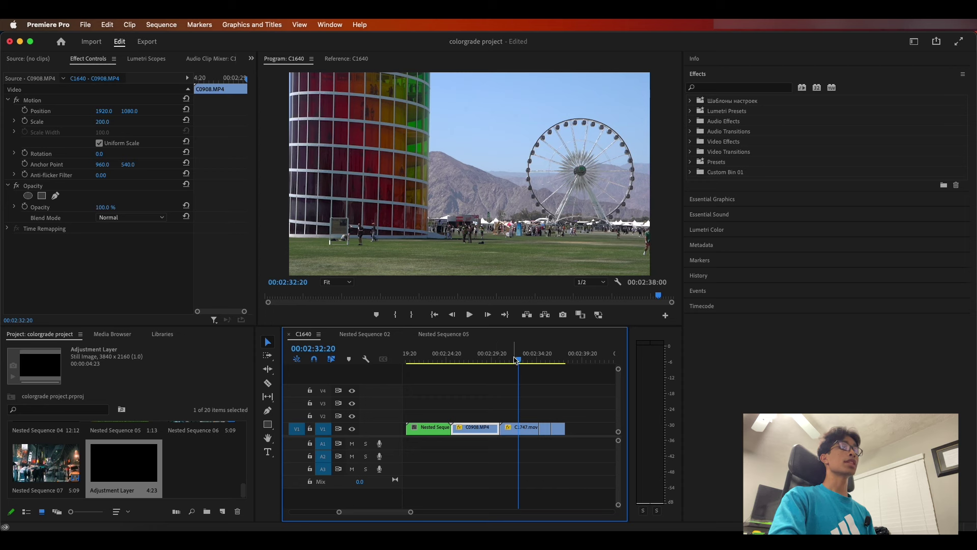
pyautogui.moveTo(499, 359)
pyautogui.mouseDown()
pyautogui.moveTo(469, 359)
pyautogui.moveTo(485, 358)
pyautogui.mouseUp()
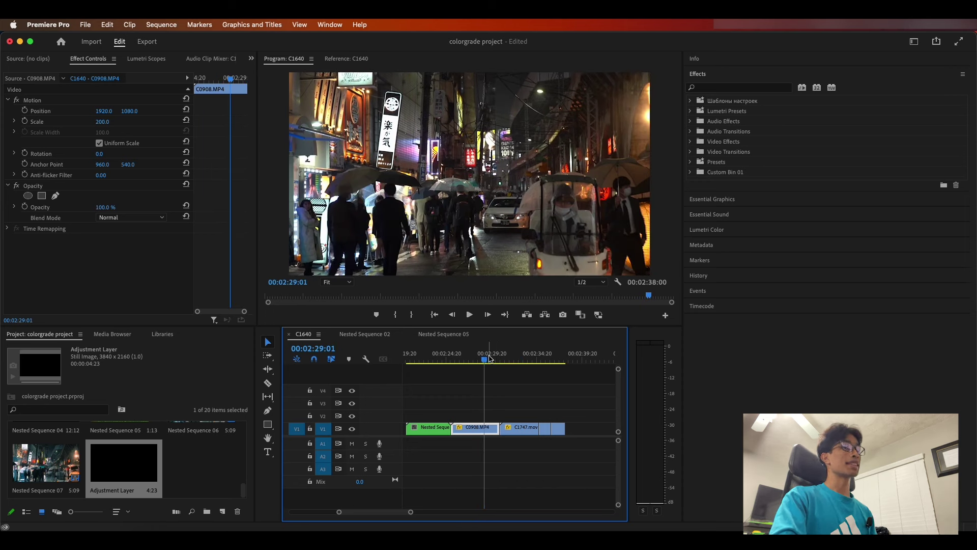
# Find the Dehancer Pro v1.3 video effect with the search "dehanc" and apply it to the nested logo sequence on V1
pyautogui.click(716, 89)
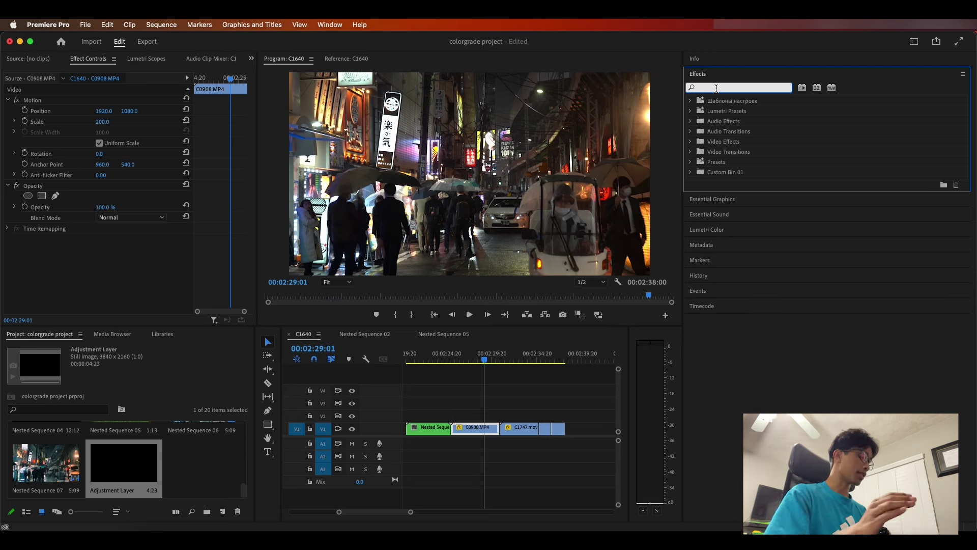
pyautogui.write('deh')
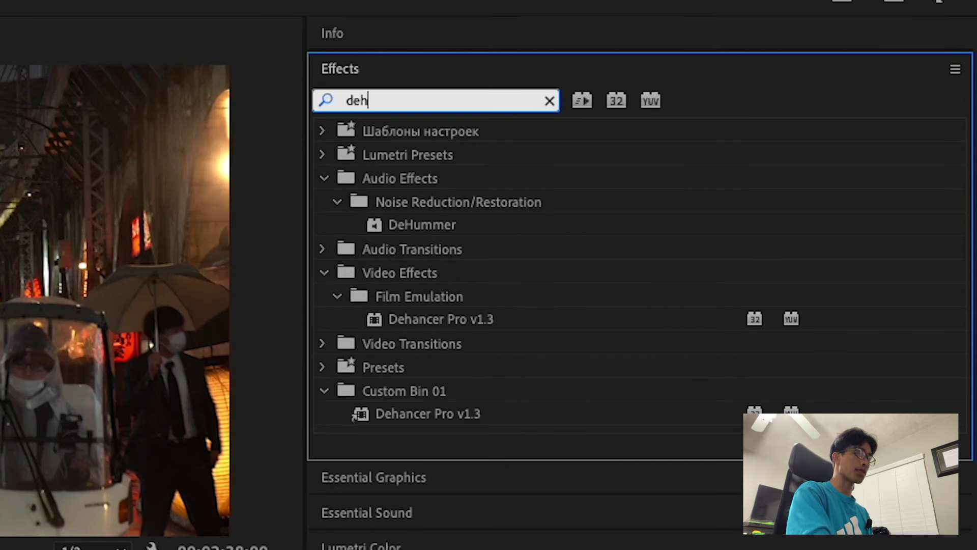
pyautogui.press('BackSpace')
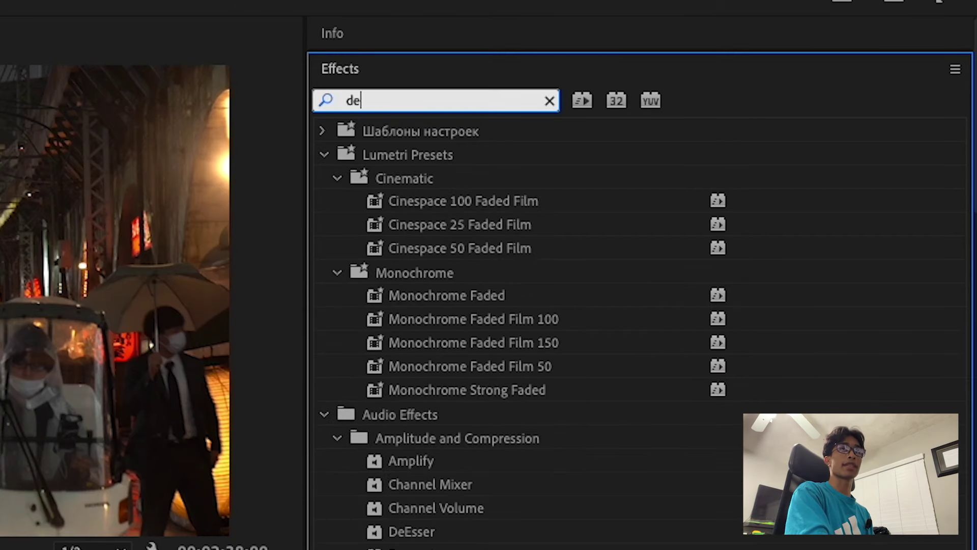
pyautogui.write('hanc')
pyautogui.click(499, 272)
pyautogui.moveTo(494, 360); pyautogui.dragTo(435, 372)
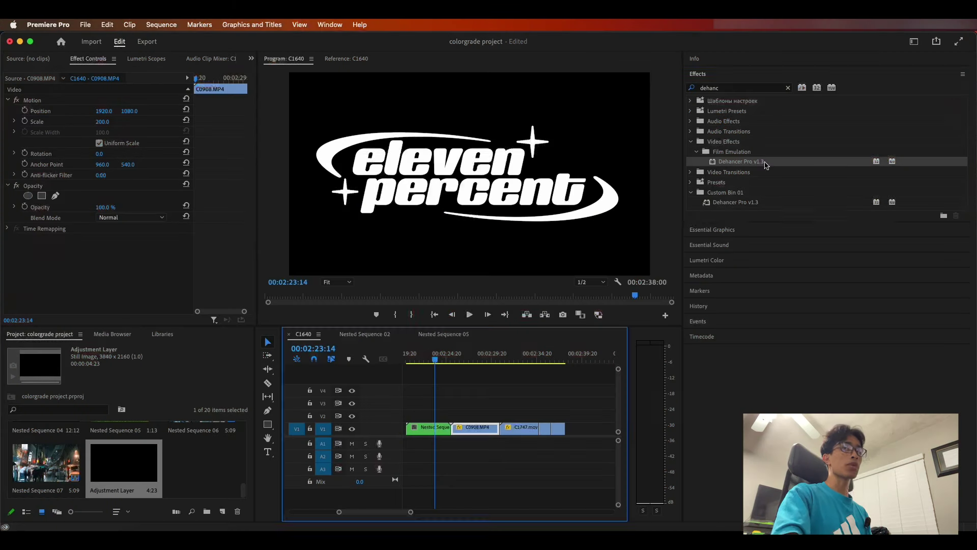
pyautogui.moveTo(763, 161); pyautogui.dragTo(426, 428)
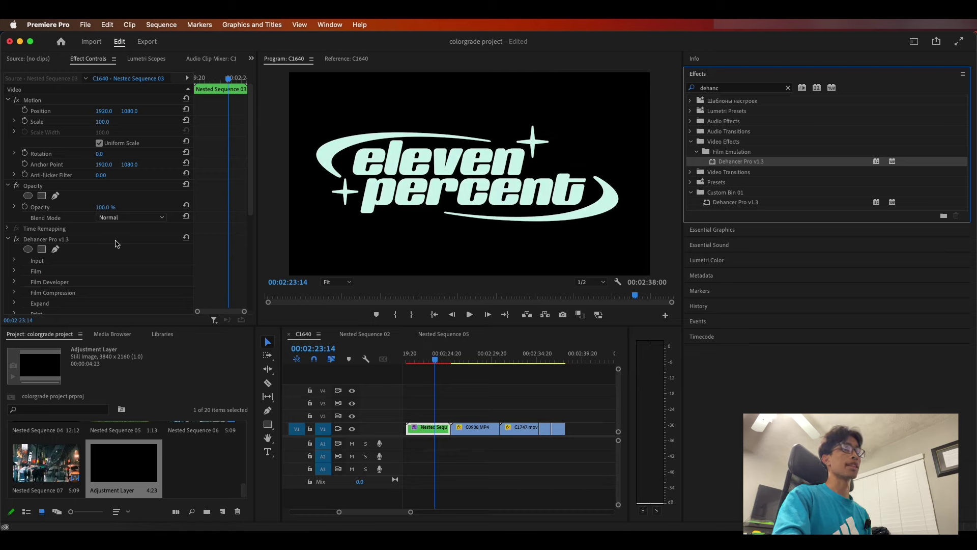
# Expand the Input and Film settings of Dehancer Pro and set the input source to DVR WG/Rec709
pyautogui.scroll(-3, 151, 244)
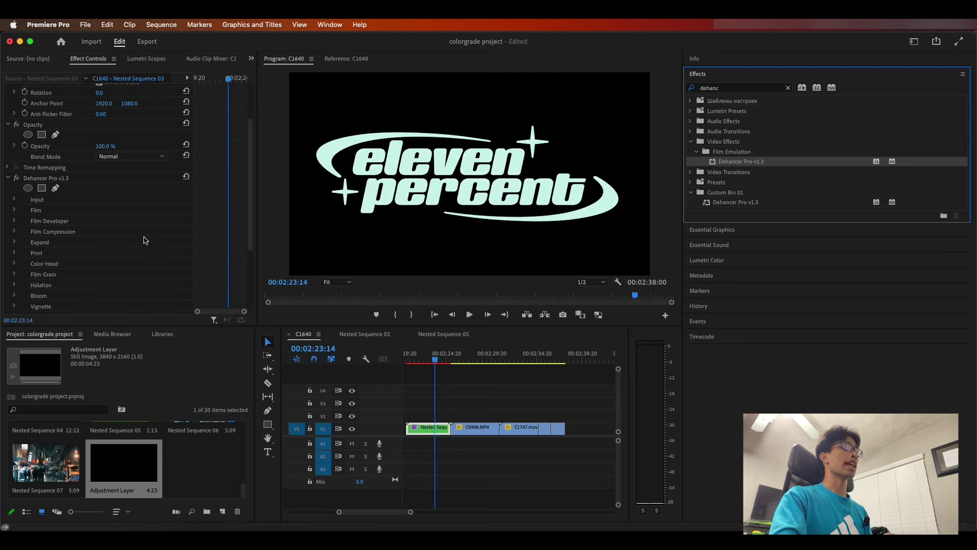
pyautogui.click(14, 202)
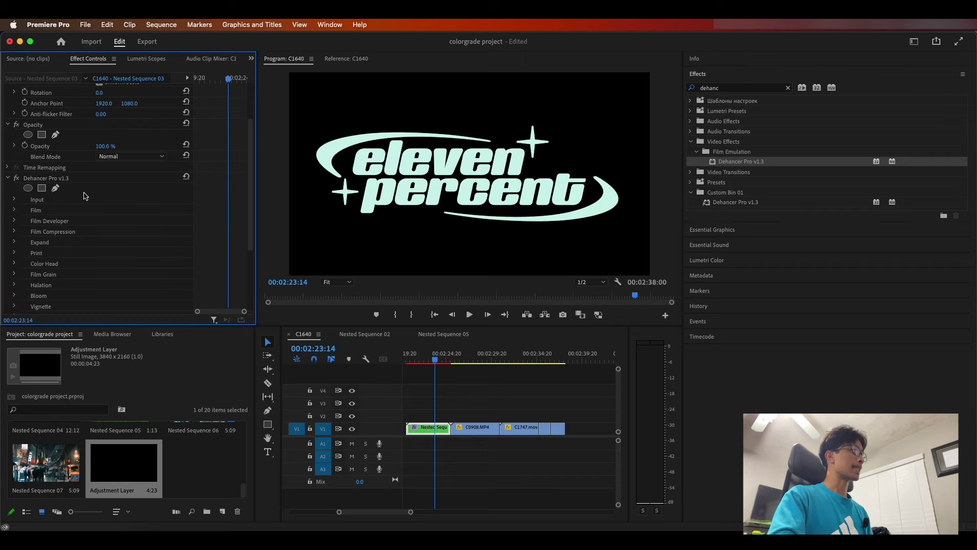
pyautogui.scroll(-2, 100, 218)
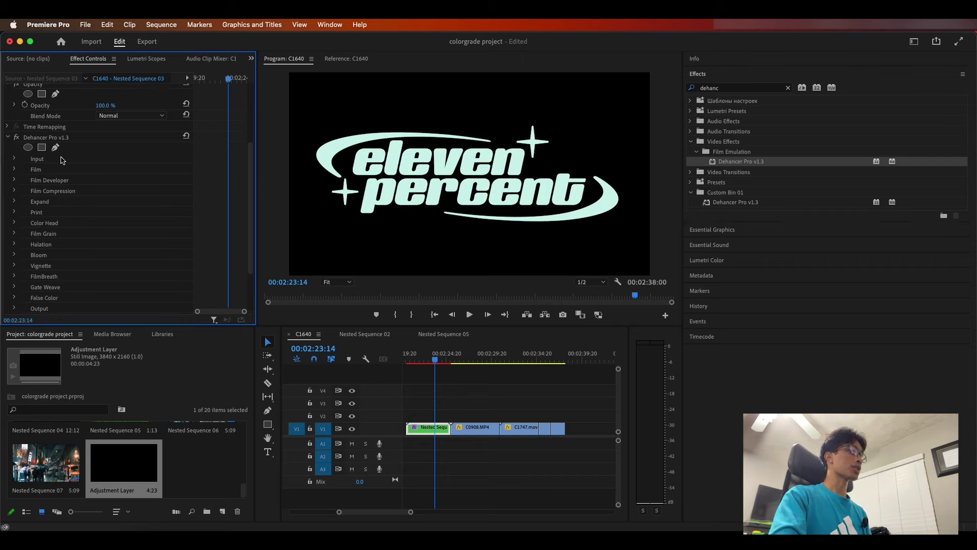
pyautogui.scroll(-1, 90, 194)
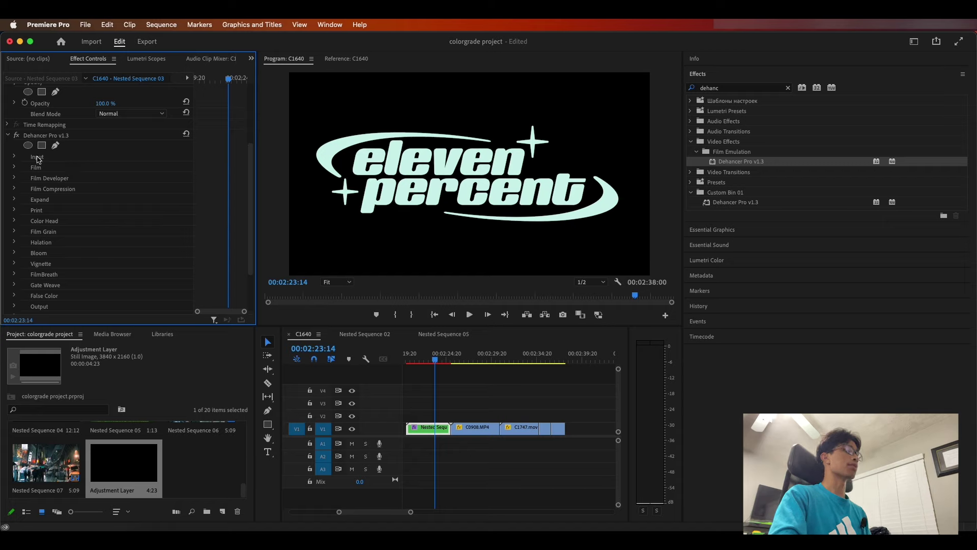
pyautogui.click(14, 158)
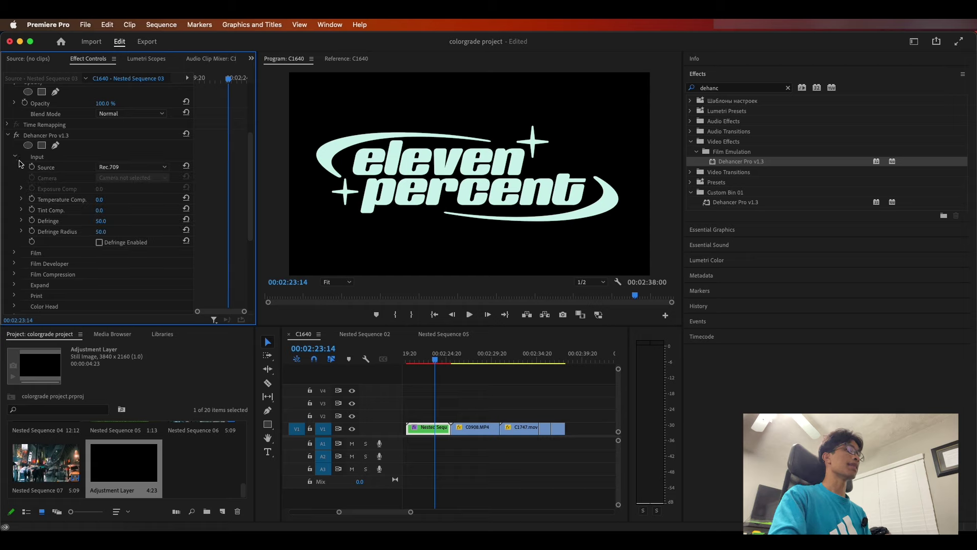
pyautogui.click(15, 253)
pyautogui.click(120, 168)
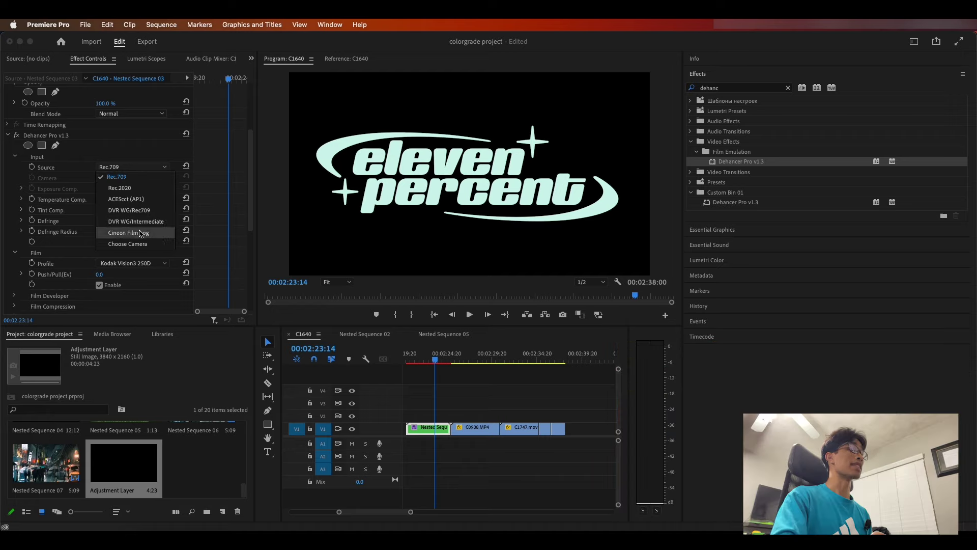
pyautogui.click(130, 188)
pyautogui.click(139, 170)
pyautogui.click(141, 213)
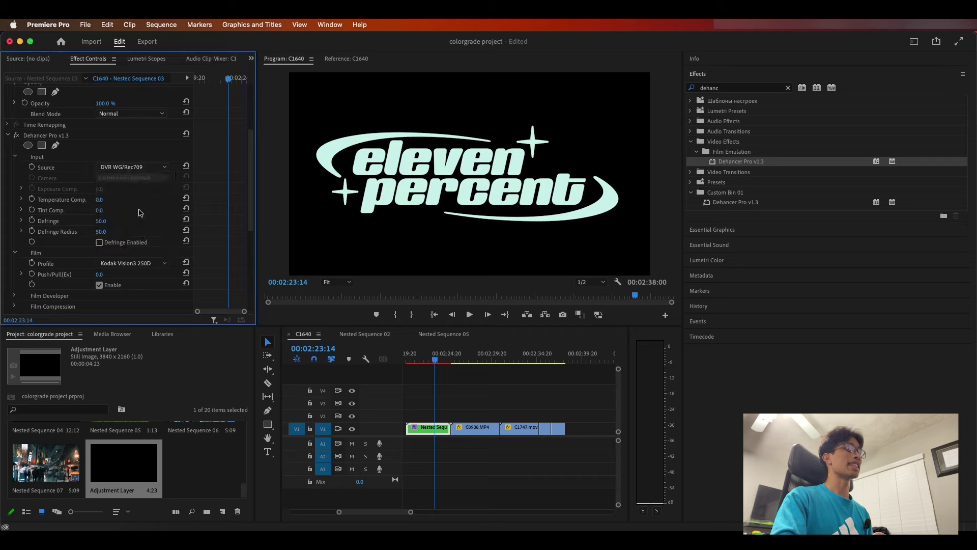
# Try DVR WG/Intermediate as the Dehancer input source and return it to DVR WG/Rec709
pyautogui.click(135, 169)
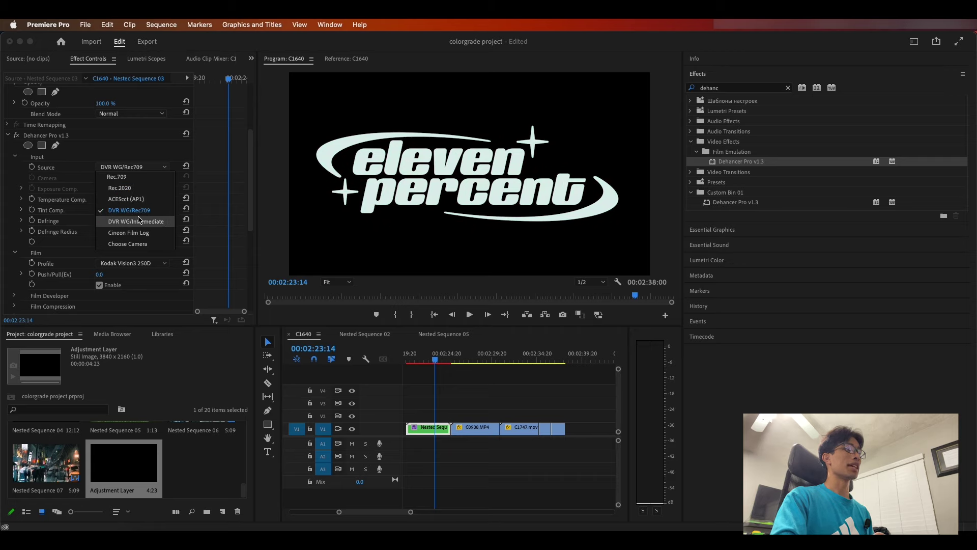
pyautogui.click(139, 221)
pyautogui.click(136, 168)
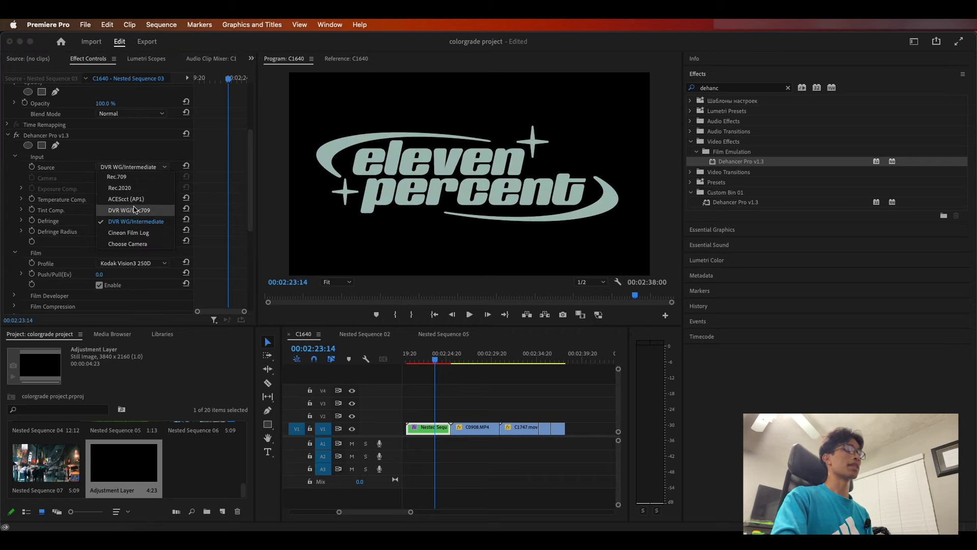
pyautogui.click(139, 213)
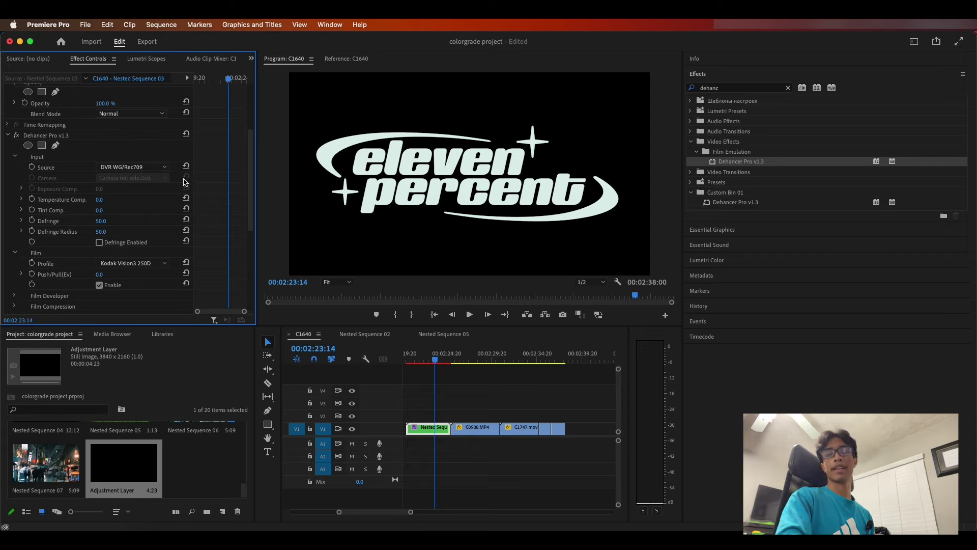
# Expand the Halation settings of Dehancer Pro and enable halation on the logo clip
pyautogui.scroll(-4, 168, 204)
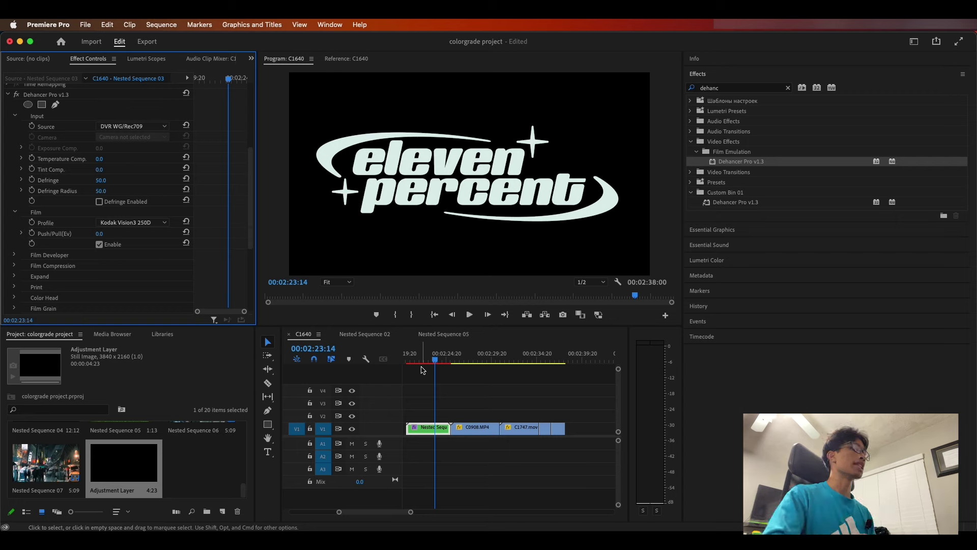
pyautogui.scroll(3, 74, 191)
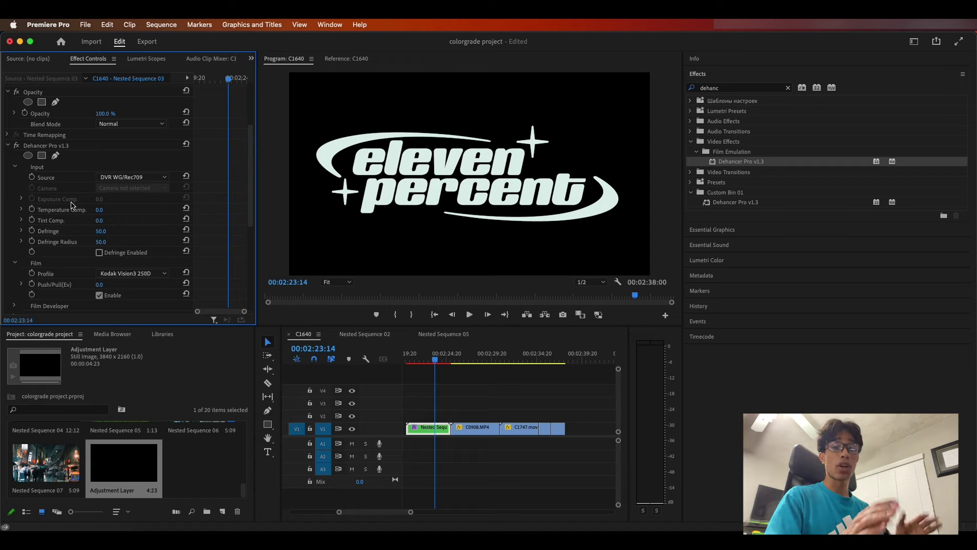
pyautogui.scroll(-3, 72, 224)
pyautogui.scroll(-1, 56, 245)
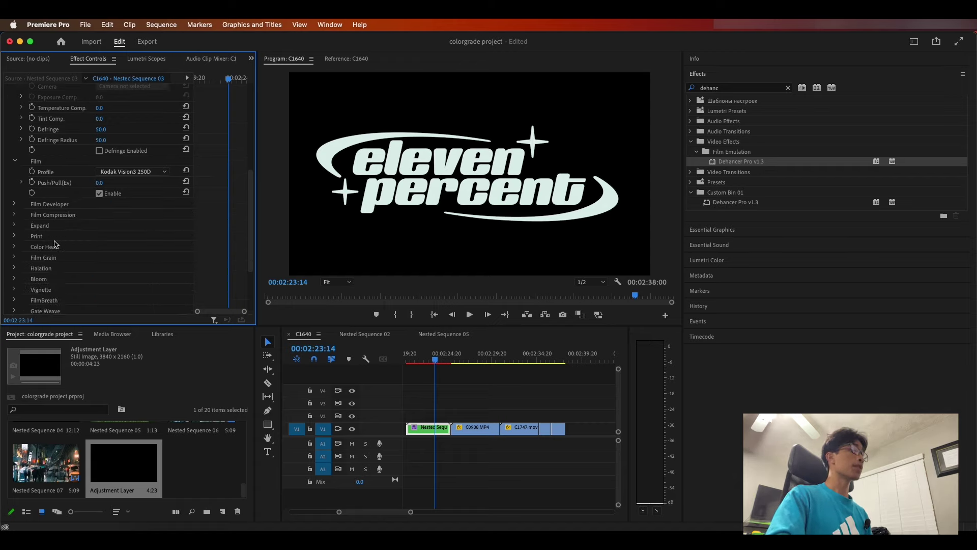
pyautogui.click(14, 269)
pyautogui.scroll(-5, 125, 259)
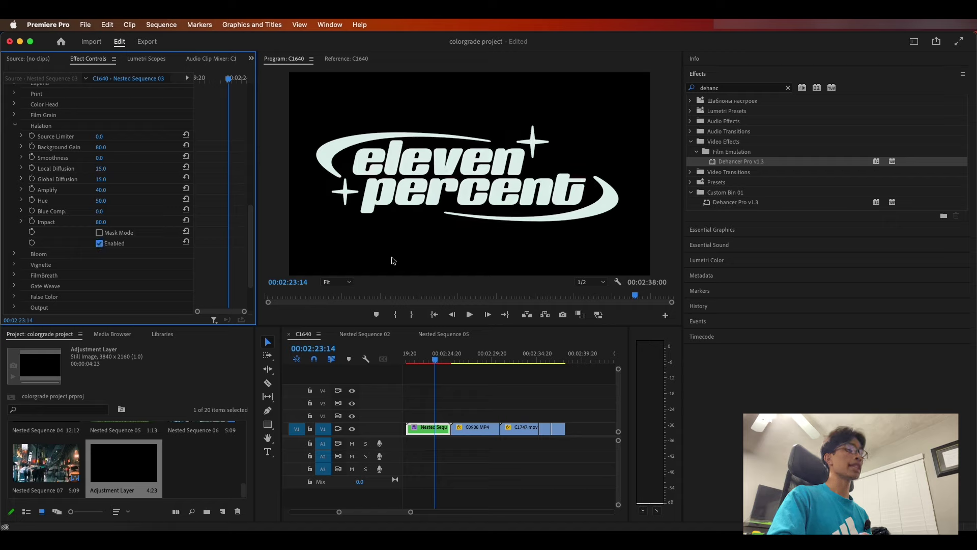
# Compare the logo's edges with halation off and on at 100% preview zoom
pyautogui.click(337, 281)
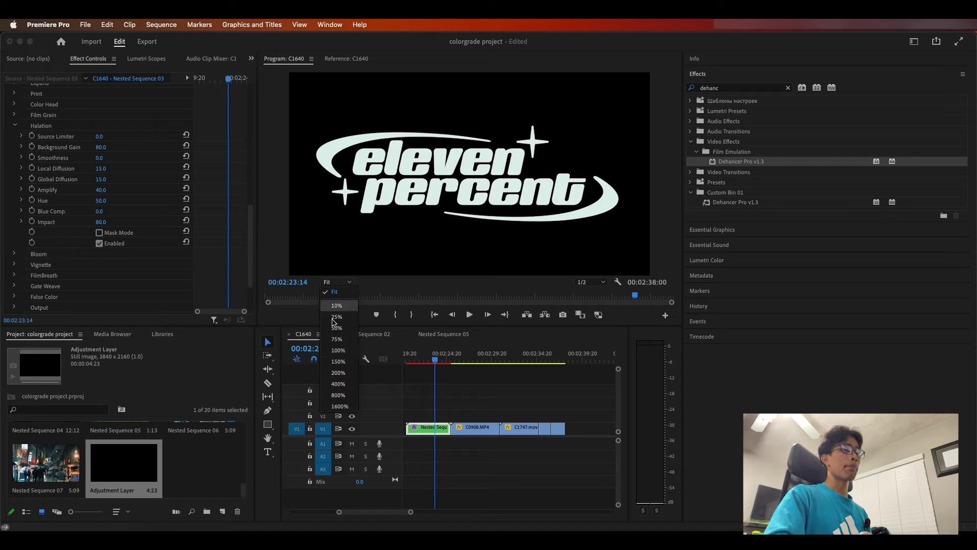
pyautogui.click(336, 362)
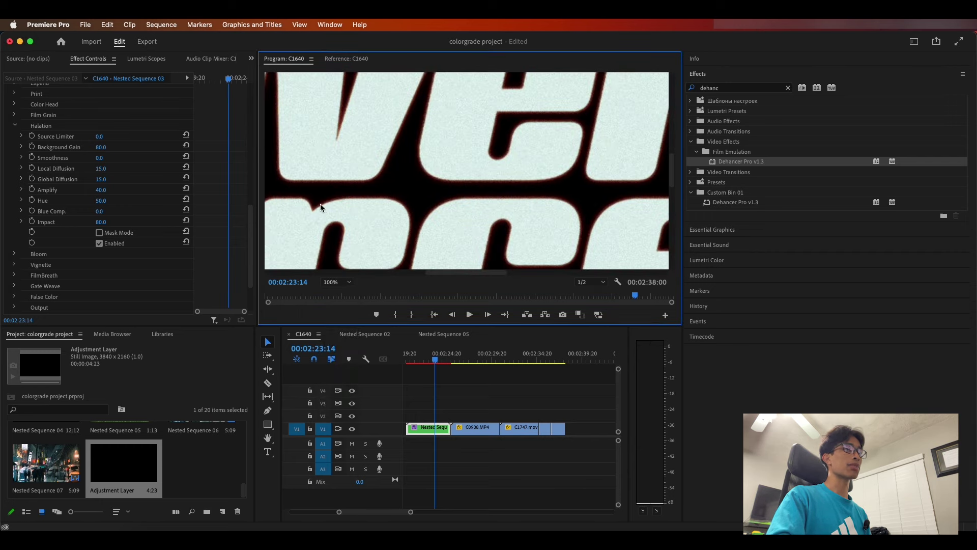
pyautogui.click(100, 243)
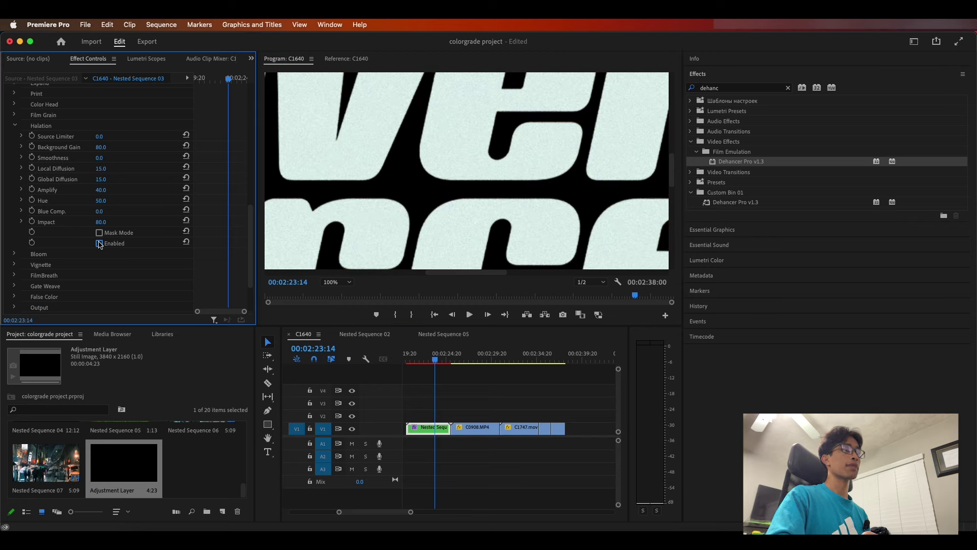
pyautogui.click(99, 243)
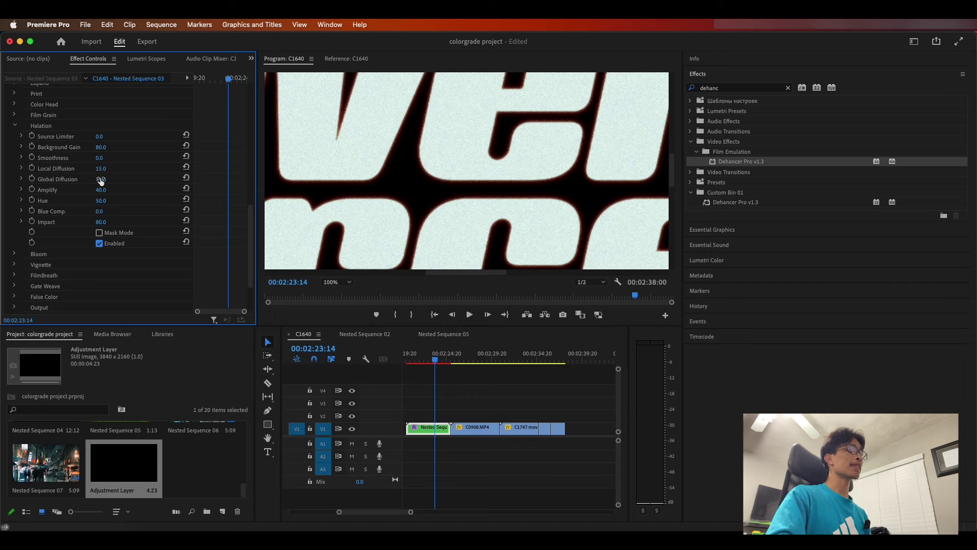
# Raise the halation's Local Diffusion to 58 and Global Diffusion to 87, with the whole logo fitted in the preview
pyautogui.moveTo(100, 179); pyautogui.dragTo(100, 172)
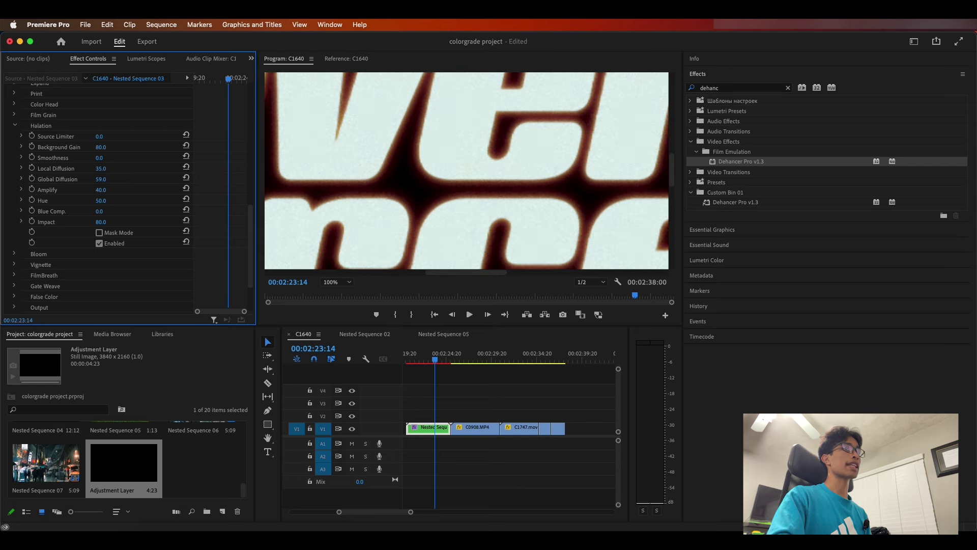
pyautogui.click(331, 282)
pyautogui.click(334, 291)
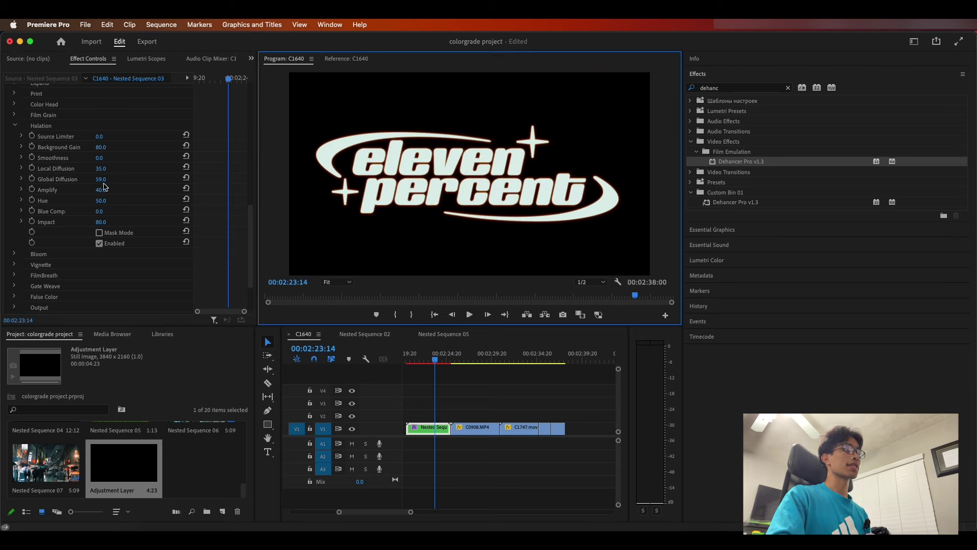
pyautogui.moveTo(102, 172); pyautogui.dragTo(112, 178)
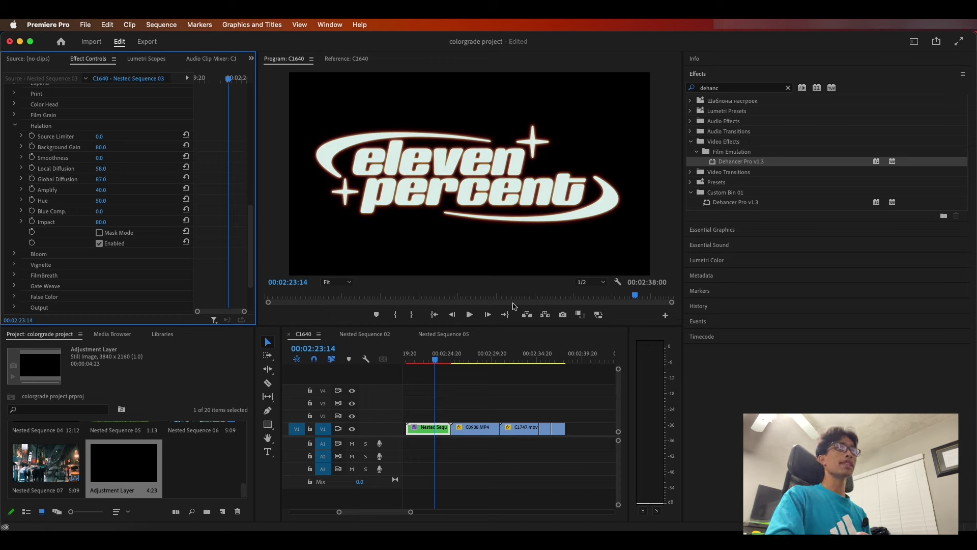
# Inspect the halation glow around the logo, alternating the preview zoom between 100% and Fit
pyautogui.click(340, 283)
pyautogui.click(338, 295)
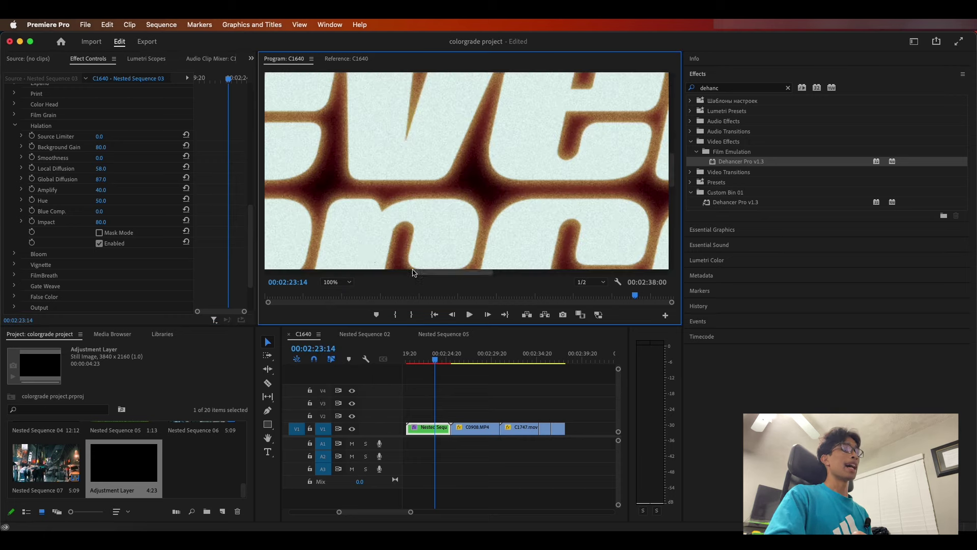
pyautogui.click(338, 282)
pyautogui.click(338, 289)
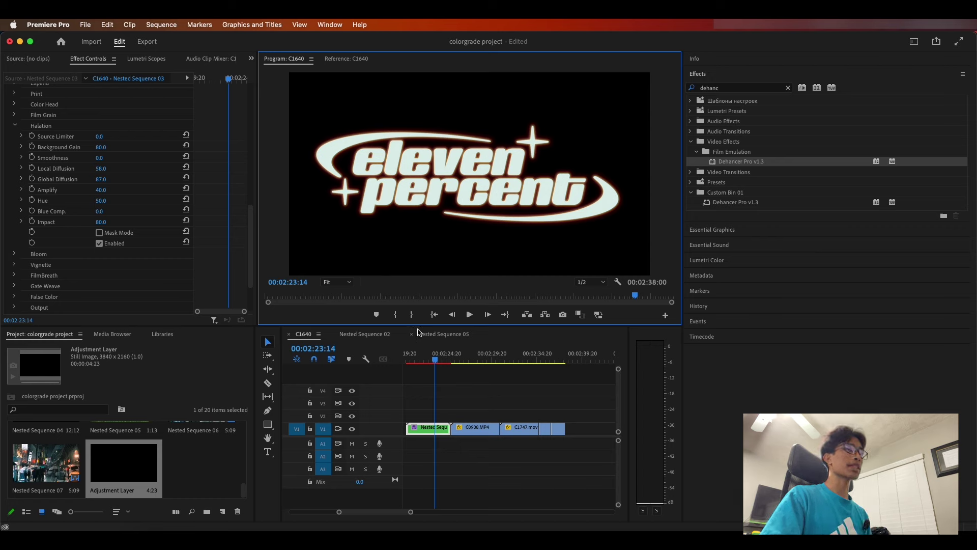
pyautogui.click(337, 282)
pyautogui.click(338, 331)
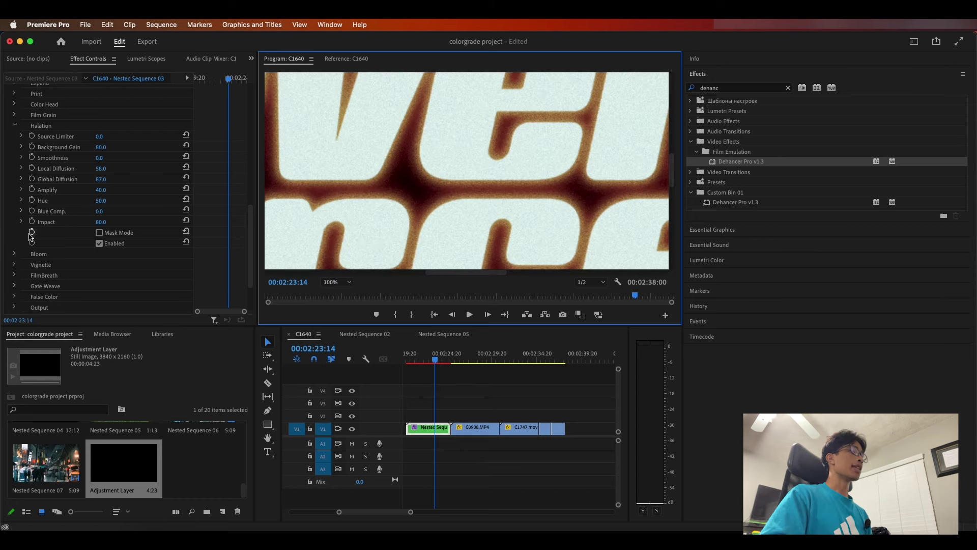
# Expand the Bloom settings of Dehancer Pro and enable bloom on the logo clip
pyautogui.click(14, 254)
pyautogui.scroll(-10, 66, 257)
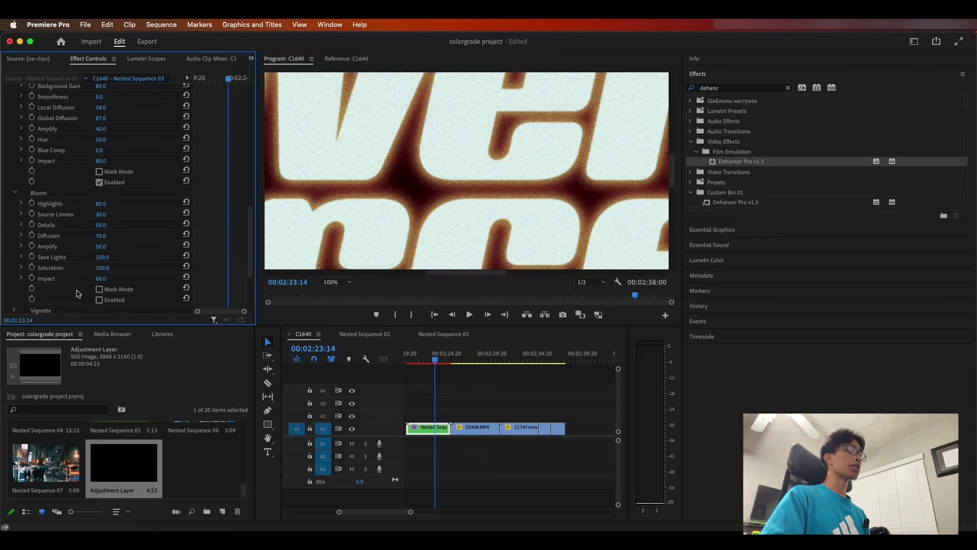
pyautogui.click(99, 249)
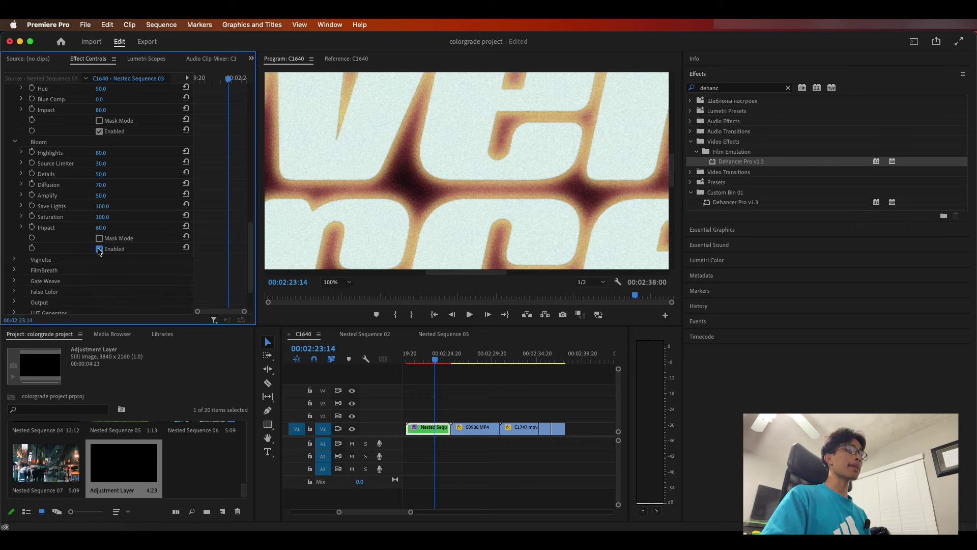
# Fit the whole logo in the preview and reduce the logo clip's Scale to 58
pyautogui.click(337, 282)
pyautogui.click(337, 282)
pyautogui.click(337, 282)
pyautogui.click(337, 292)
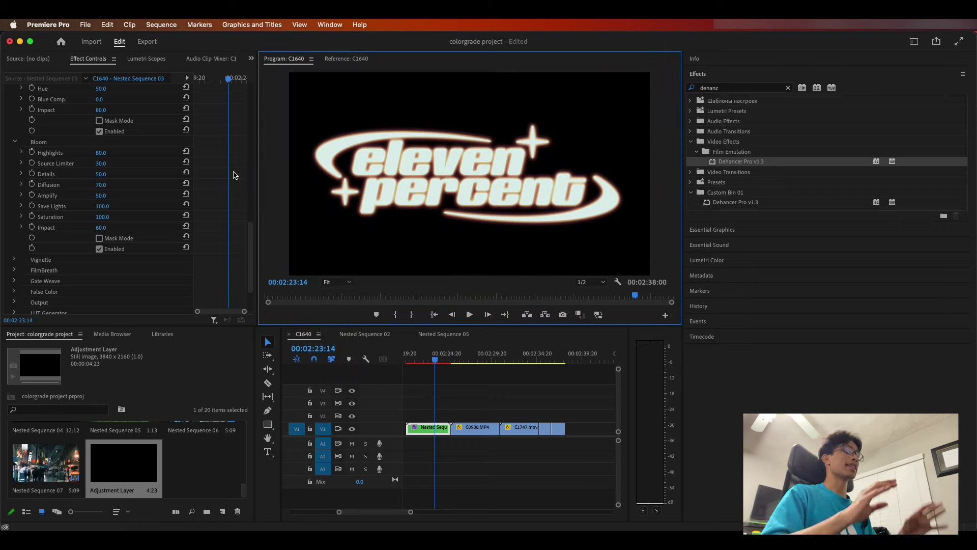
pyautogui.scroll(10, 101, 194)
pyautogui.moveTo(123, 123); pyautogui.dragTo(112, 122)
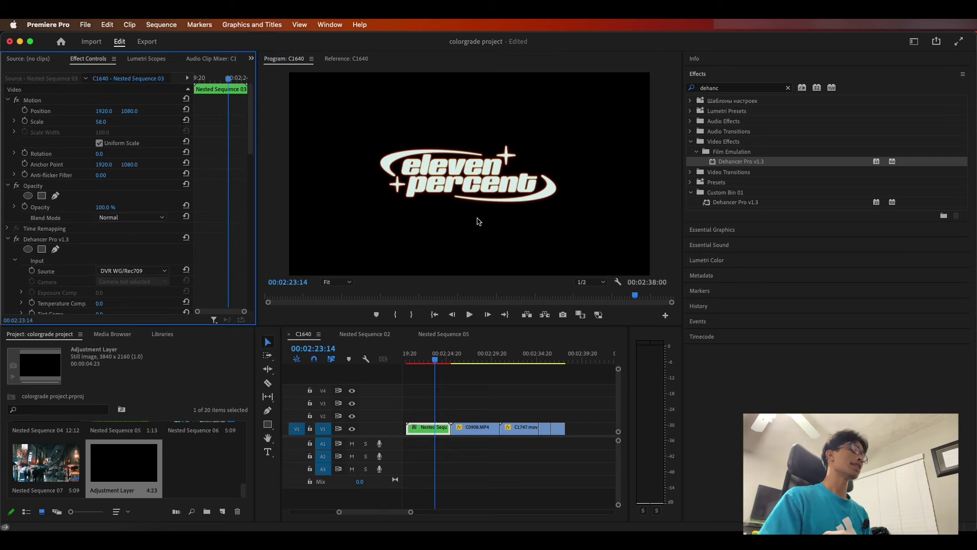
# Apply the Dehancer Pro v1.3 effect to the C1747.mov clip, with the playhead at 00:02:34:06
pyautogui.moveTo(438, 360); pyautogui.dragTo(533, 357)
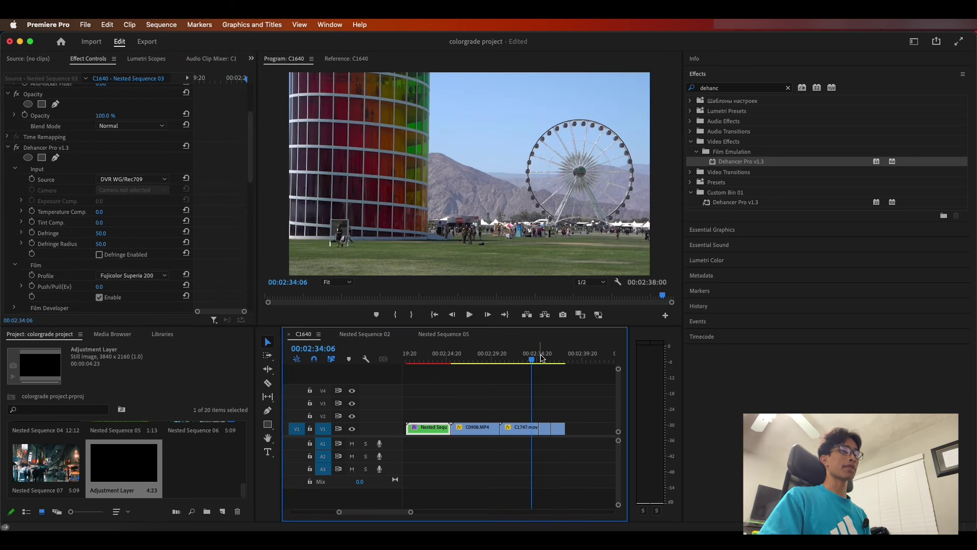
pyautogui.click(522, 427)
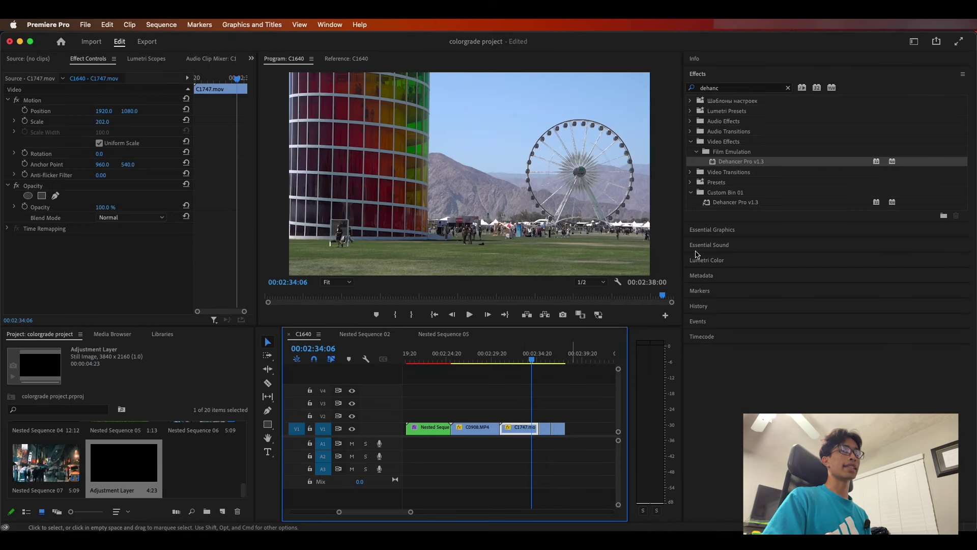
pyautogui.doubleClick(741, 161)
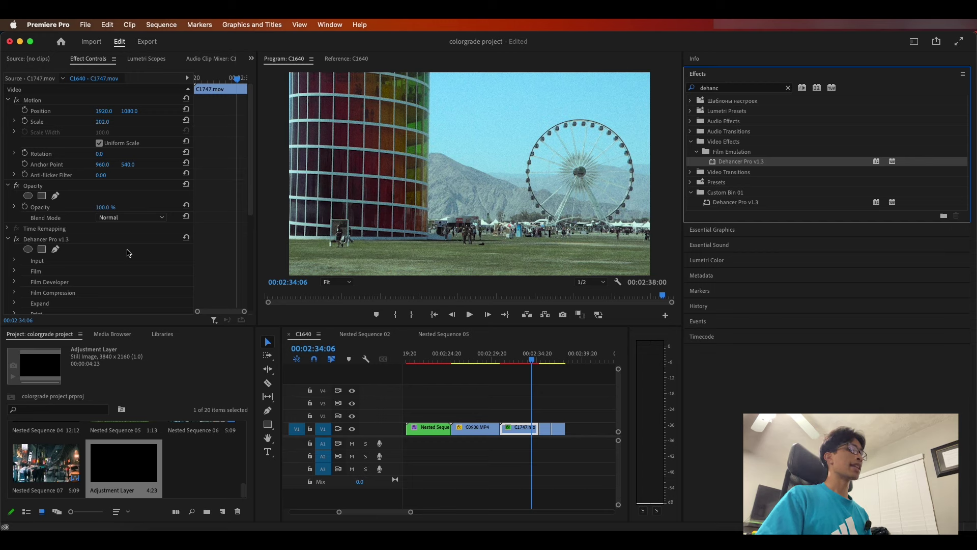
# Set the Dehancer Pro film profile on C1747.mov to ORWO Chrom UT21 Daylight (Exp. 1992)
pyautogui.click(14, 260)
pyautogui.scroll(-3, 81, 205)
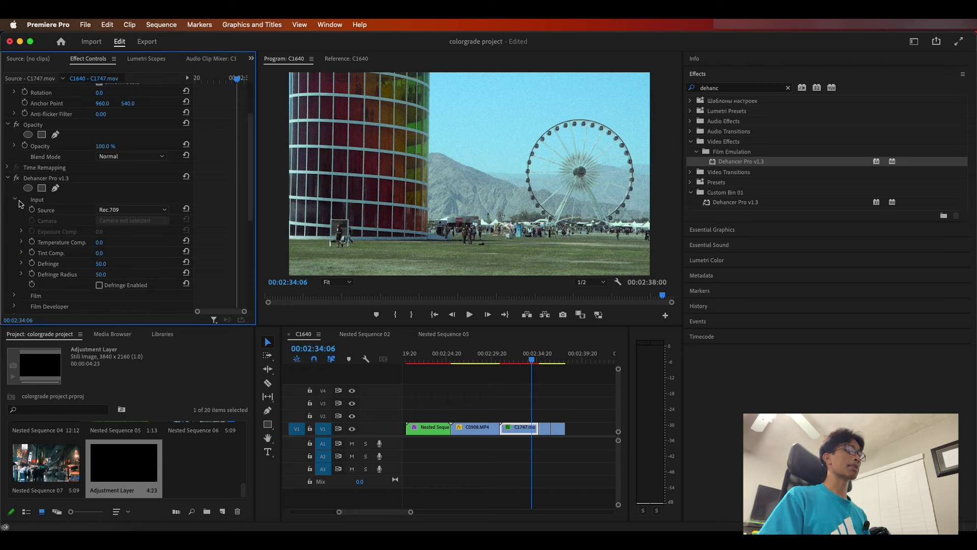
pyautogui.click(17, 200)
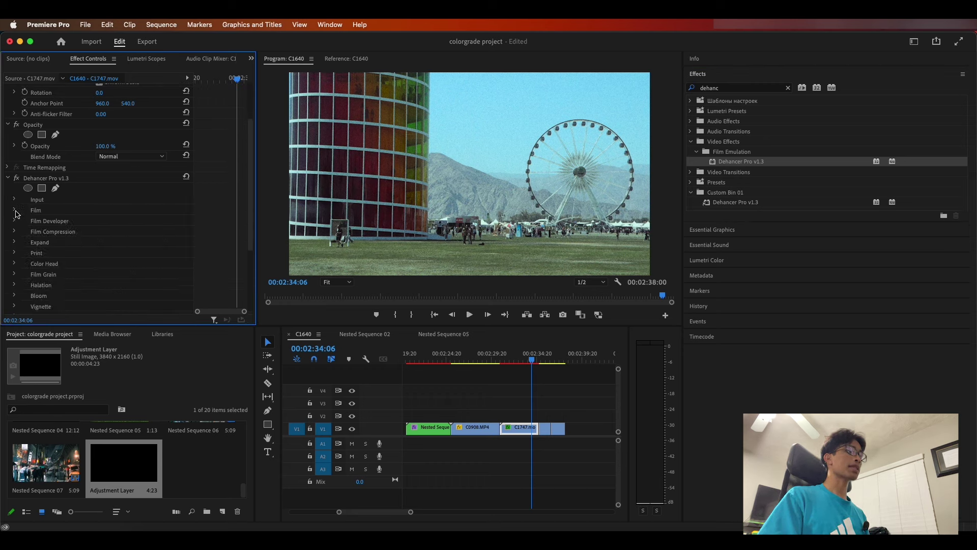
pyautogui.click(15, 211)
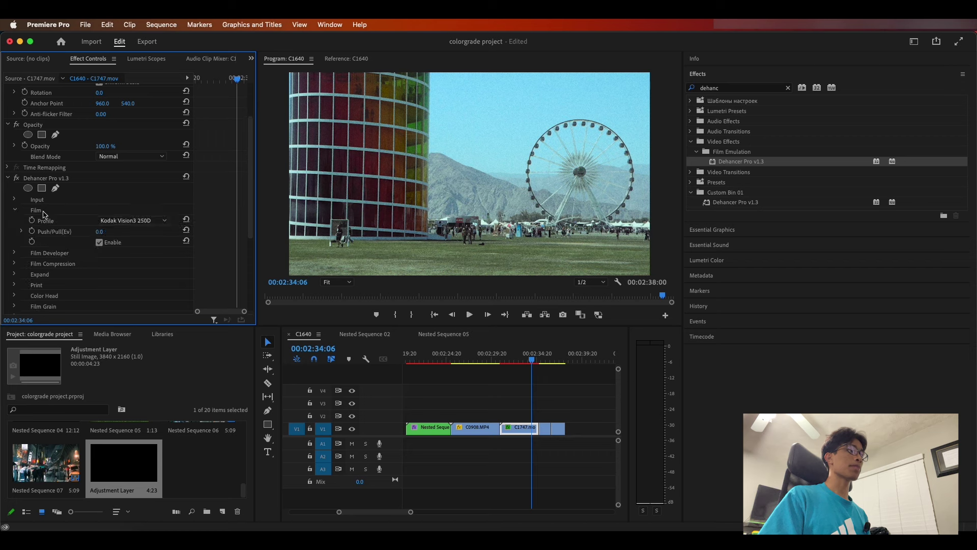
pyautogui.click(148, 219)
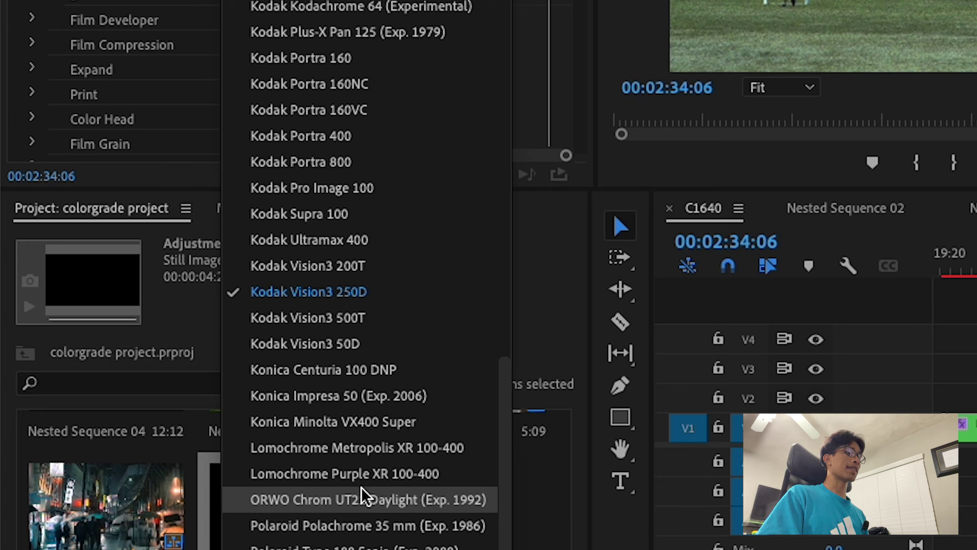
pyautogui.click(314, 501)
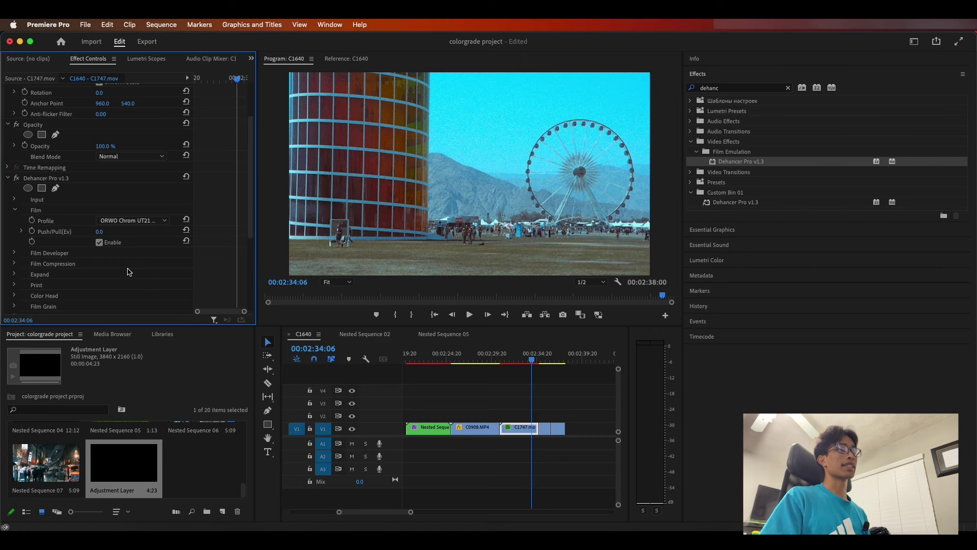
pyautogui.scroll(-1, 165, 286)
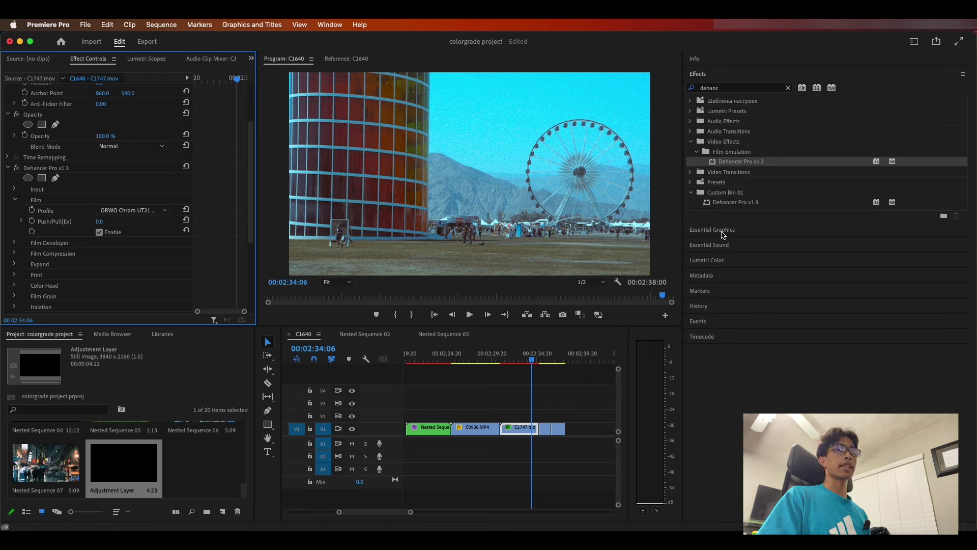
# Try a green shadow tint on C1747.mov in Lumetri Color's Creative section and reset it
pyautogui.click(718, 260)
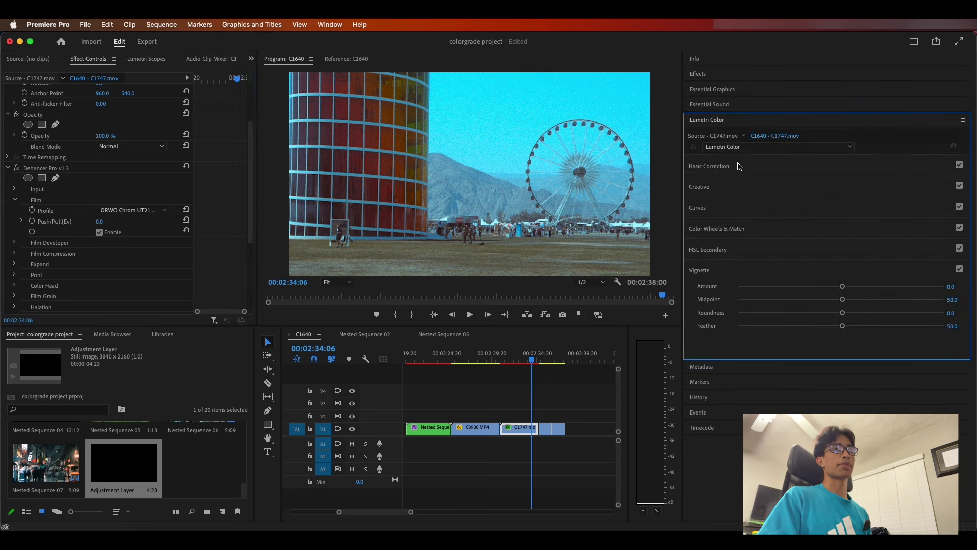
pyautogui.click(723, 187)
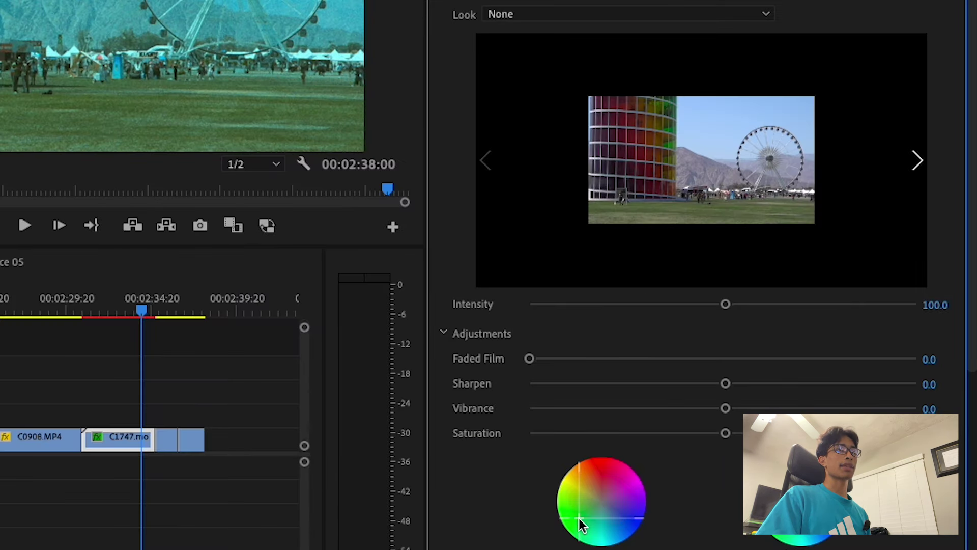
pyautogui.moveTo(579, 519); pyautogui.dragTo(585, 512)
pyautogui.doubleClick(586, 512)
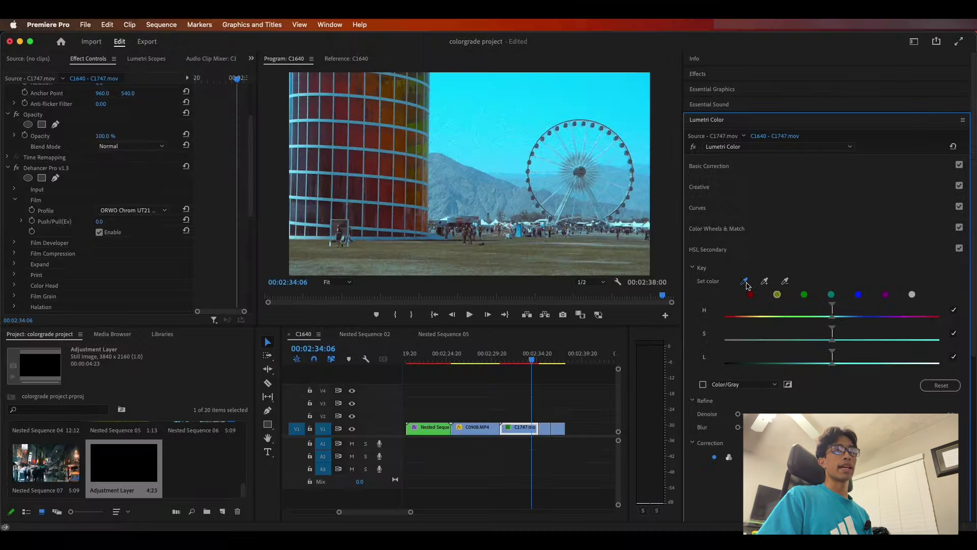
# Key the grass in Lumetri Color's HSL Secondary, widen the saturation and luminance ranges, and shift its correction color toward green
pyautogui.click(570, 258)
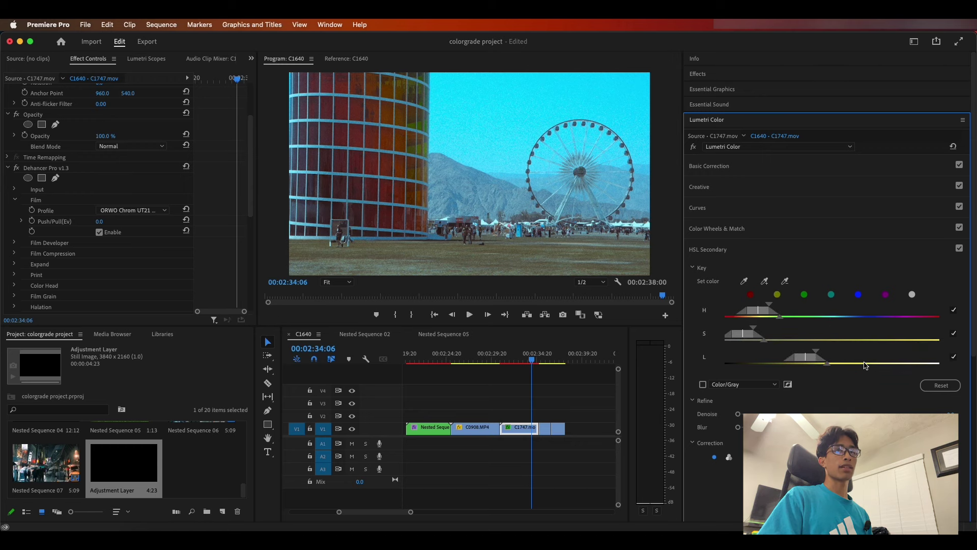
pyautogui.moveTo(842, 367); pyautogui.dragTo(861, 363)
pyautogui.scroll(-2, 816, 490)
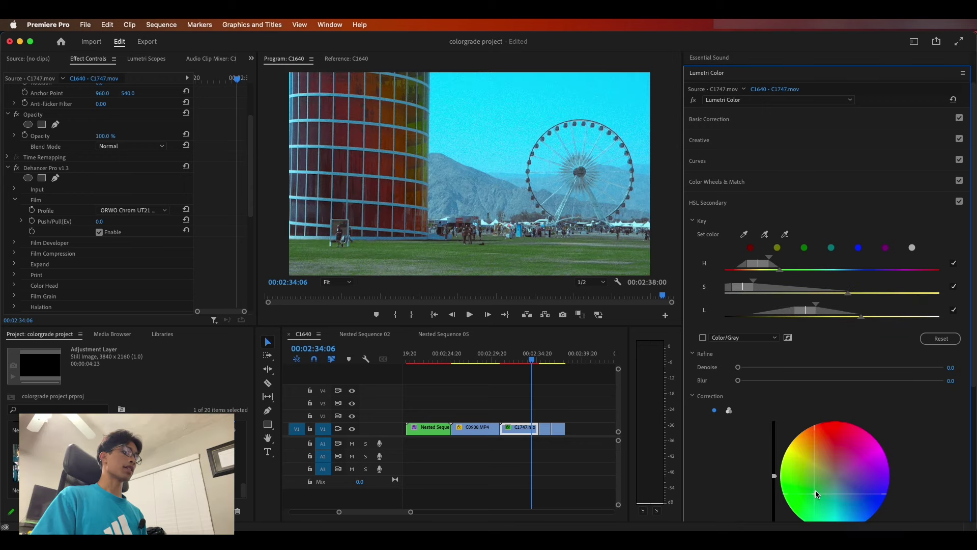
pyautogui.moveTo(816, 489); pyautogui.dragTo(813, 493)
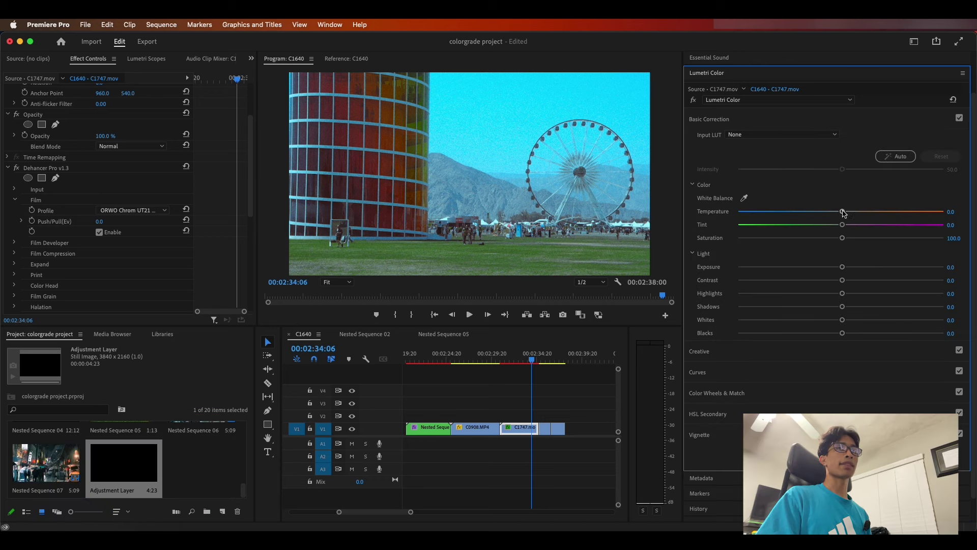
# Warm C1747.mov by setting the Basic Correction Temperature to 35.3, and advance the playhead one frame
pyautogui.moveTo(842, 211); pyautogui.dragTo(871, 211)
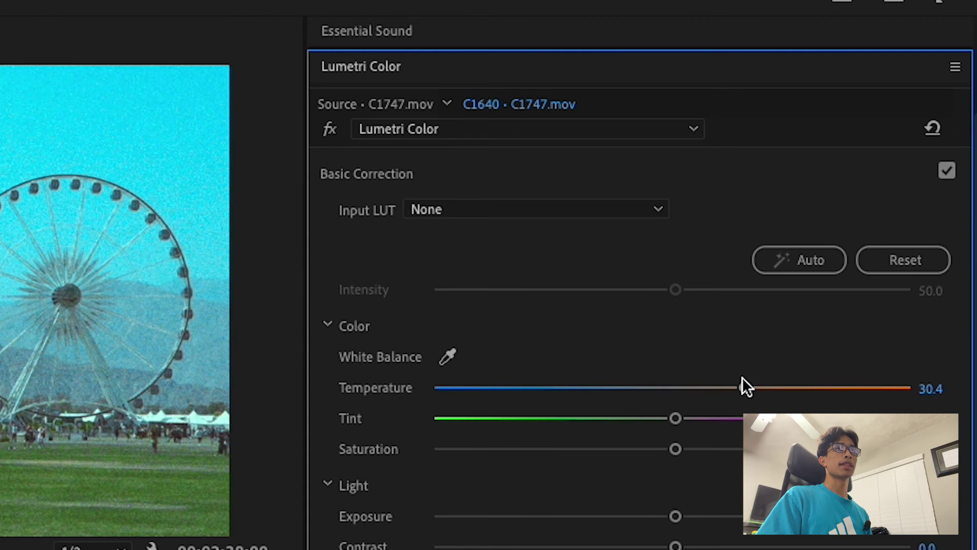
pyautogui.moveTo(742, 377); pyautogui.dragTo(758, 381)
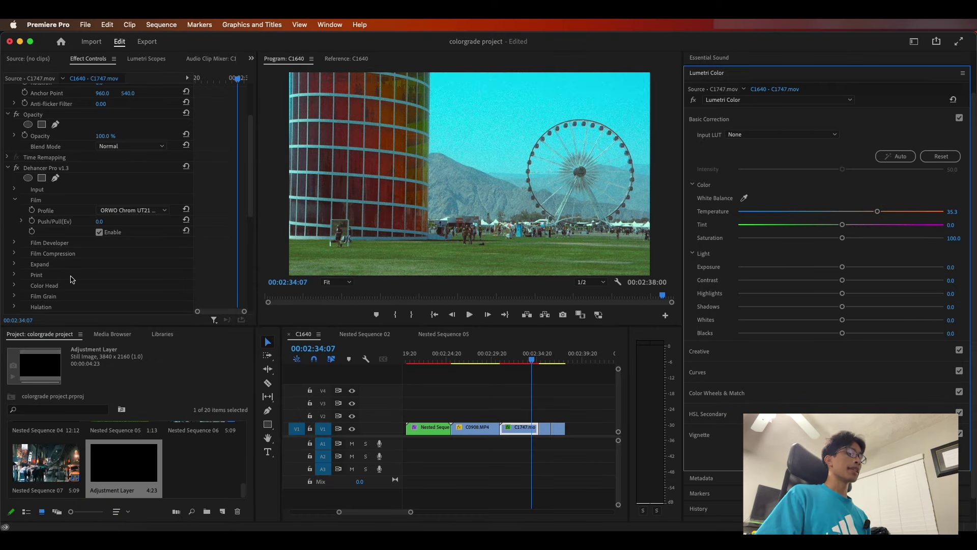
pyautogui.press('Right')
# Expand Dehancer Pro's Halation settings on C1747.mov and enable halation
pyautogui.scroll(-3, 14, 261)
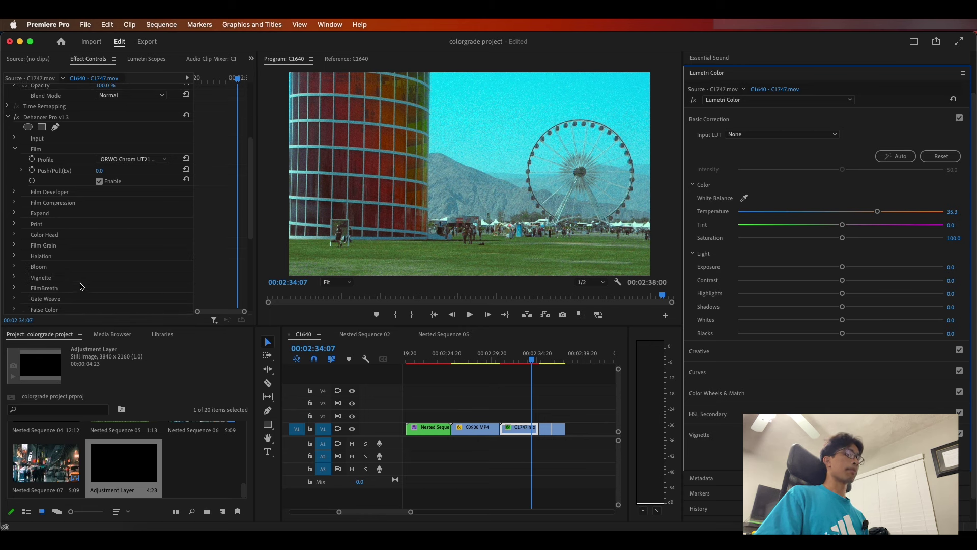
pyautogui.click(13, 256)
pyautogui.scroll(-5, 99, 282)
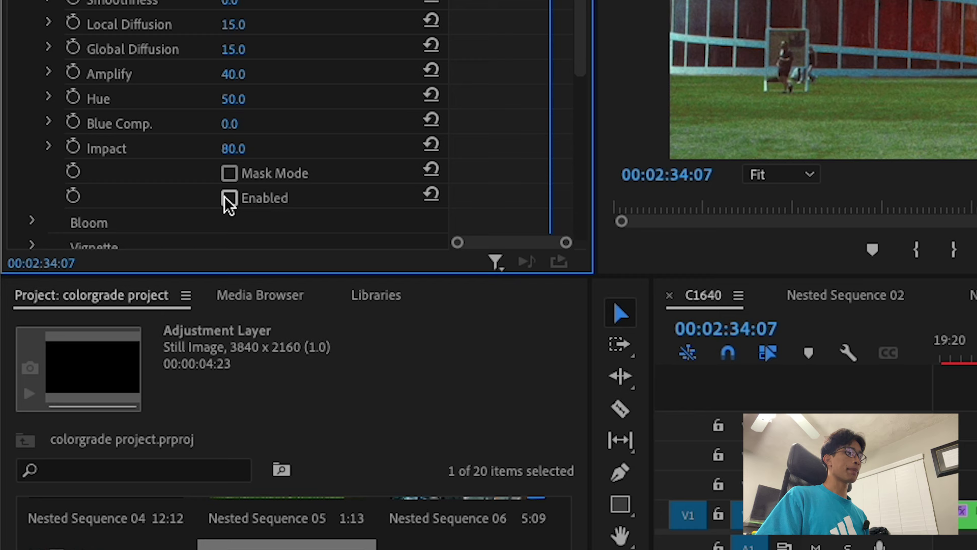
pyautogui.click(99, 292)
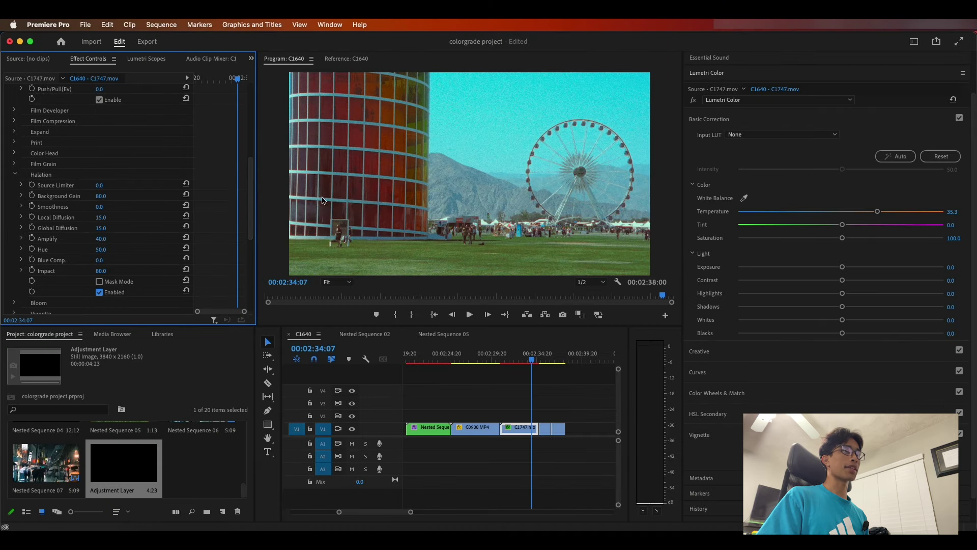
# Compare the building's window frames with halation off and on at 200% preview zoom, and return the preview to Fit
pyautogui.click(338, 282)
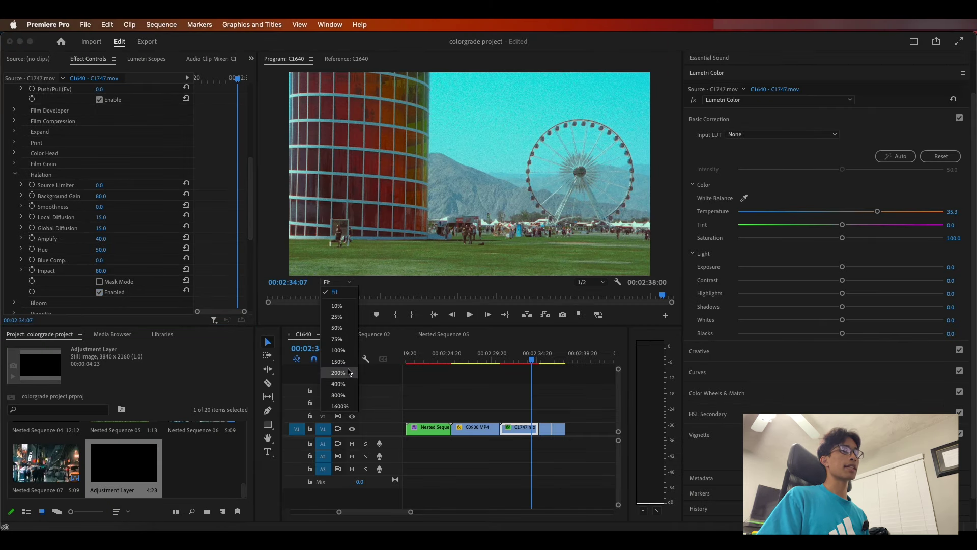
pyautogui.click(338, 372)
pyautogui.moveTo(450, 273); pyautogui.dragTo(254, 278)
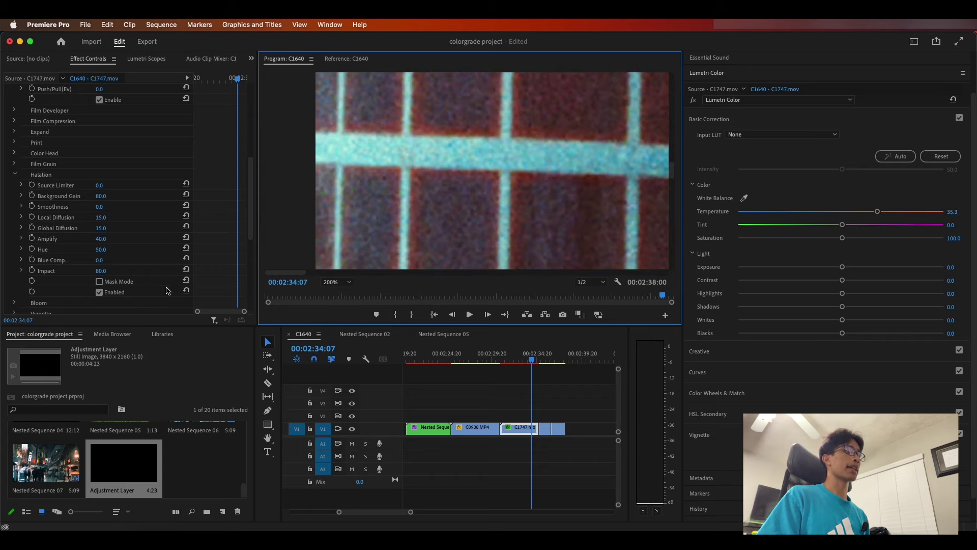
pyautogui.click(99, 292)
pyautogui.click(99, 292)
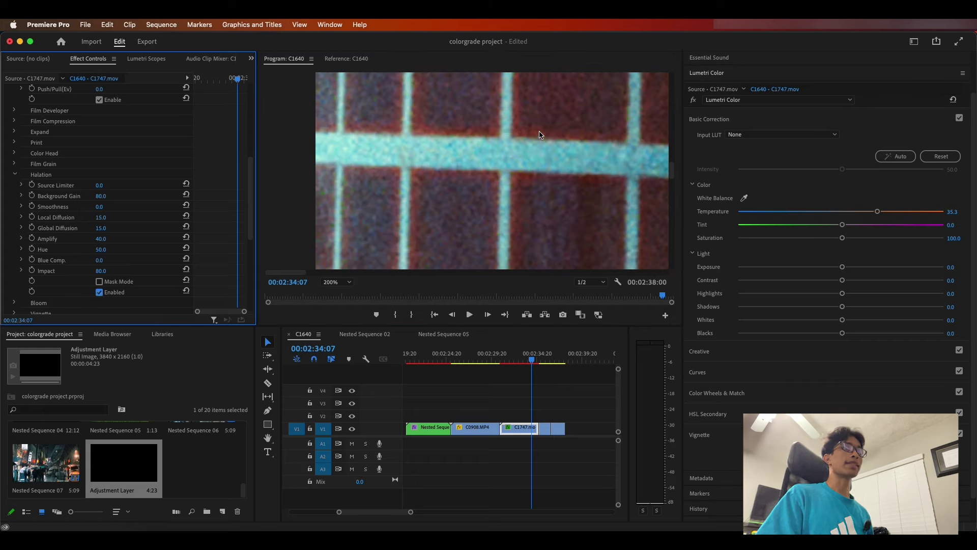
pyautogui.click(335, 282)
pyautogui.click(333, 293)
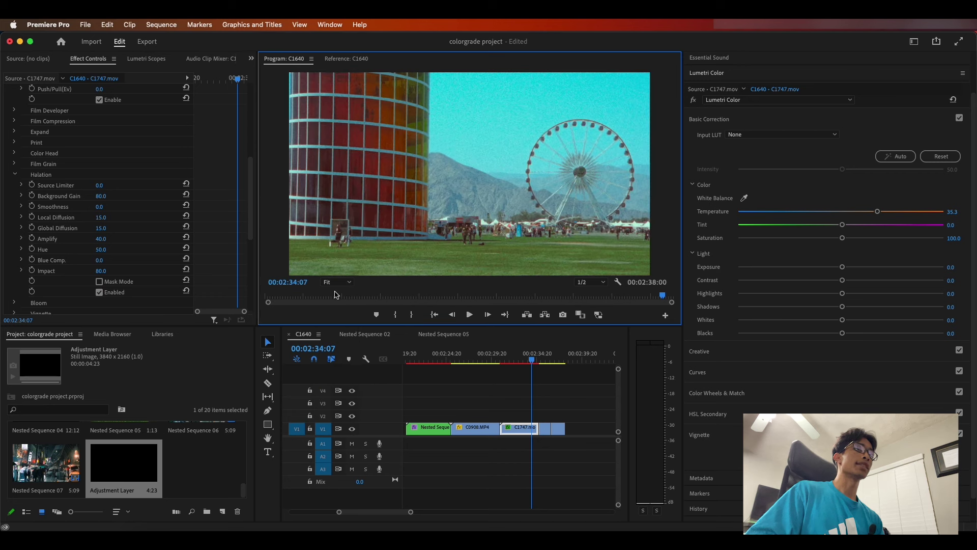
# Adjust the halation on C1747.mov to a Local Diffusion of 27 and a Global Diffusion of 49
pyautogui.moveTo(101, 231)
pyautogui.mouseDown()
pyautogui.moveTo(108, 227)
pyautogui.moveTo(100, 216)
pyautogui.mouseUp()
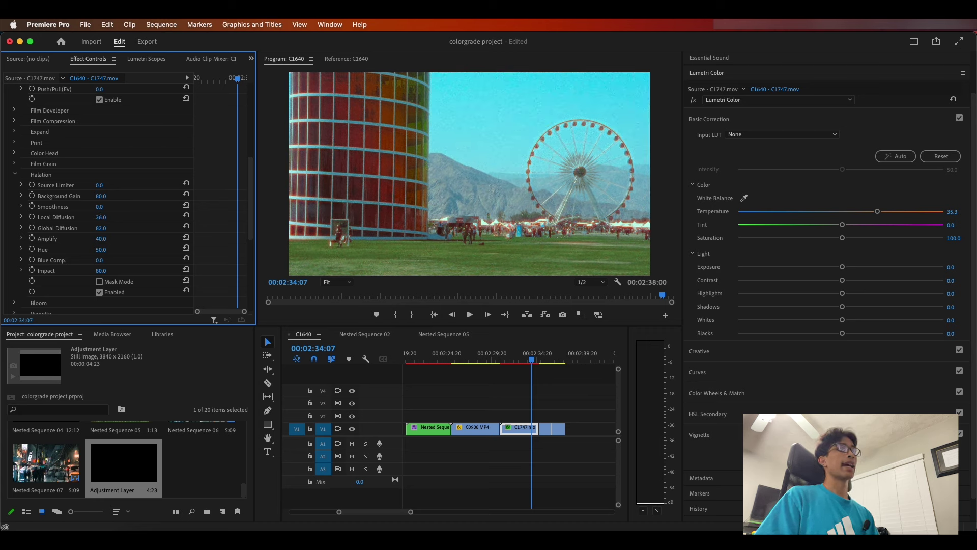
pyautogui.moveTo(100, 217); pyautogui.dragTo(98, 217)
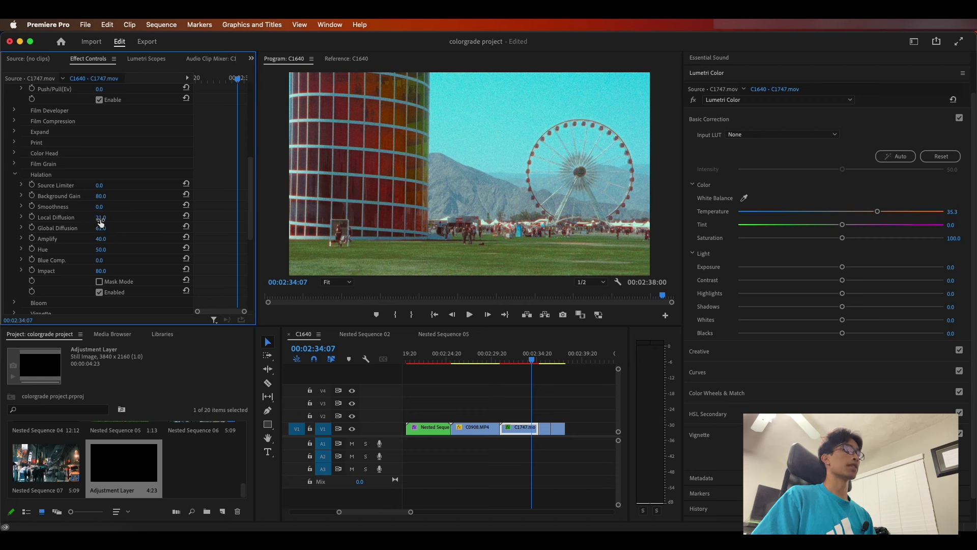
pyautogui.moveTo(99, 217); pyautogui.dragTo(104, 217)
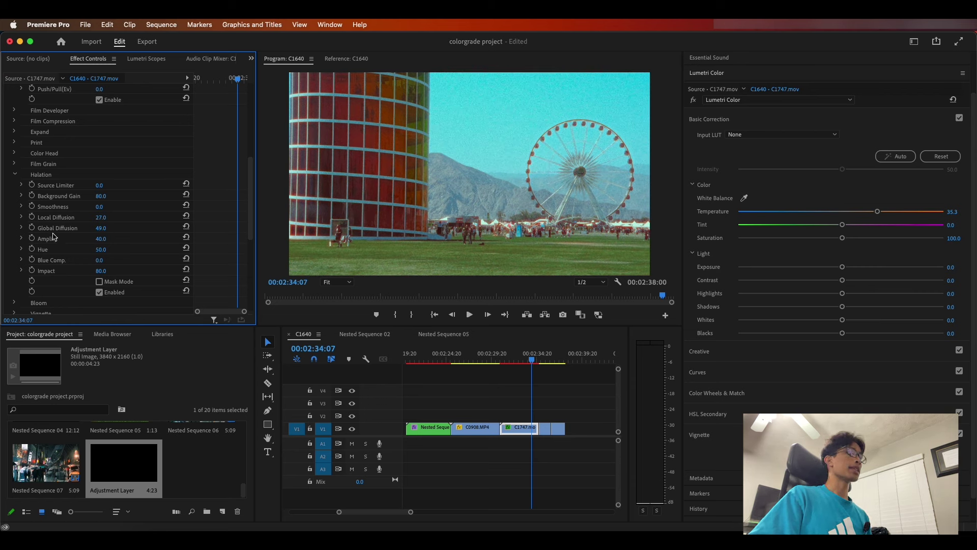
# Enable Dehancer Pro's Bloom on C1747.mov and lower its Highlights to 71
pyautogui.scroll(-2, 55, 281)
pyautogui.click(14, 261)
pyautogui.scroll(-2, 76, 265)
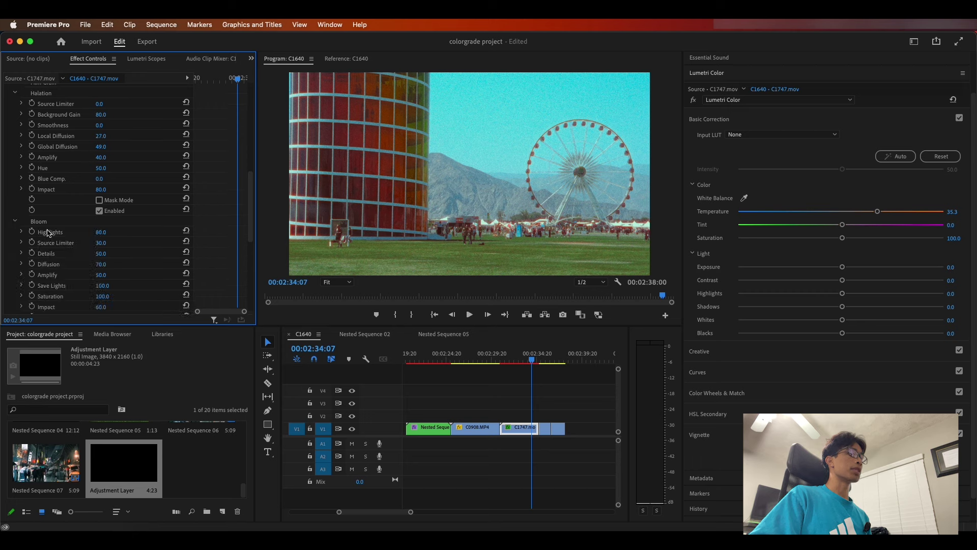
pyautogui.scroll(-3, 307, 207)
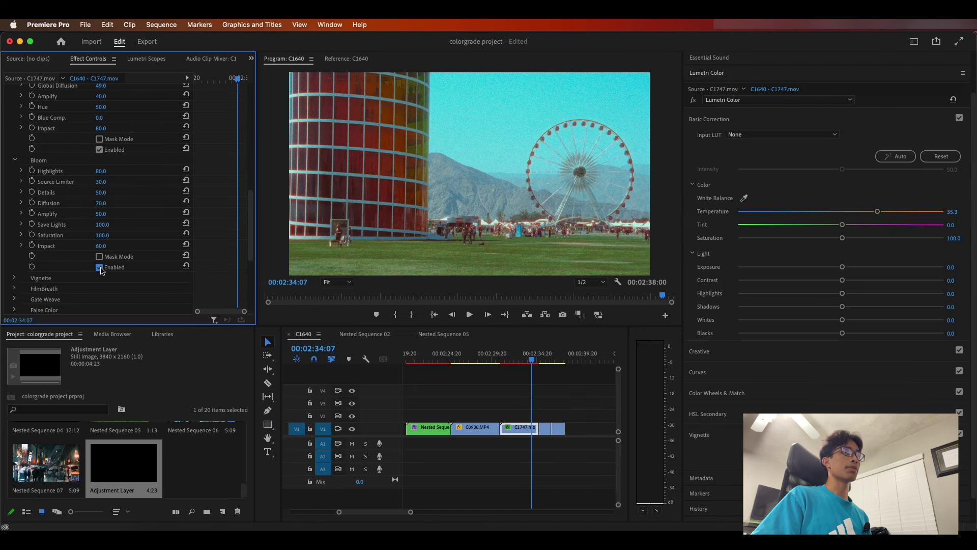
pyautogui.click(100, 267)
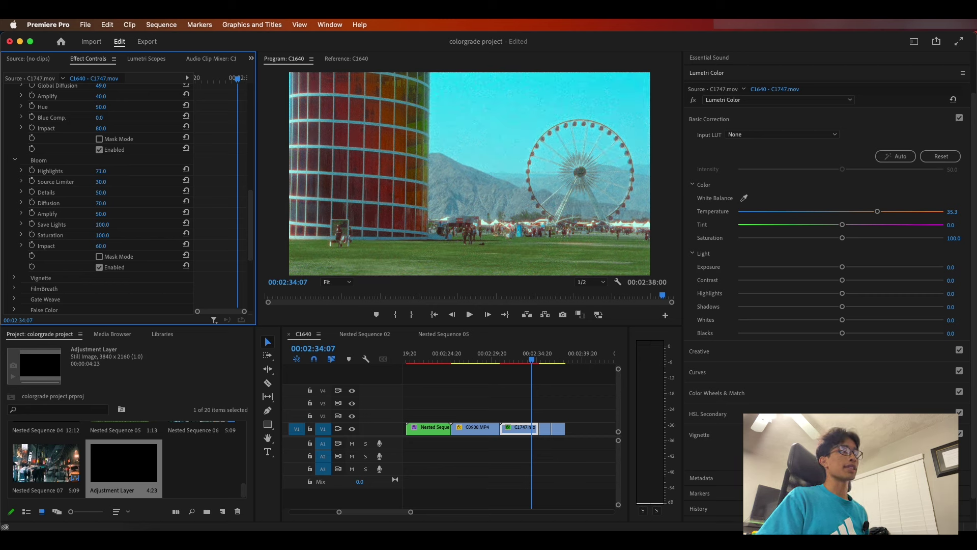
# Place an ungraded copy of C1747.mov on V2 above the graded clip, and toggle V2's visibility to compare the two looks
pyautogui.click(584, 402)
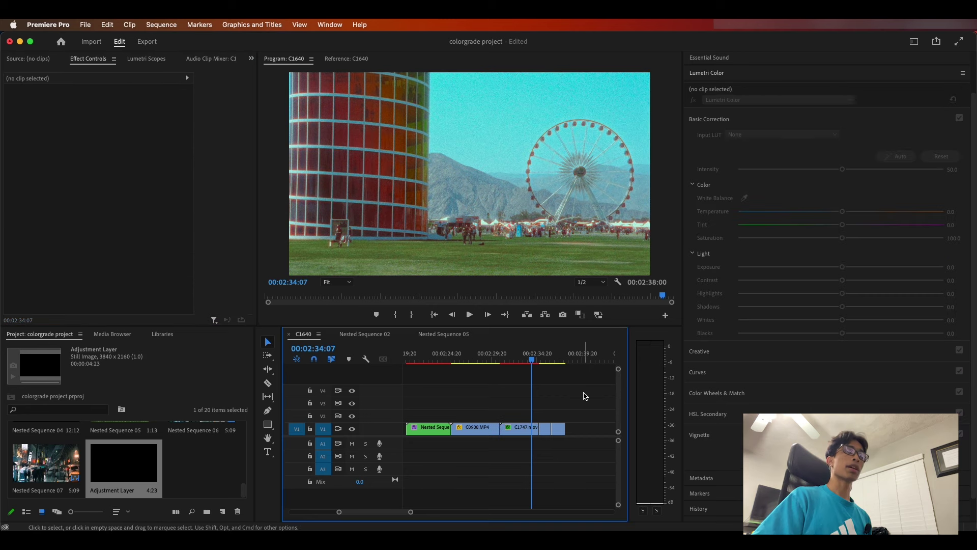
pyautogui.click(517, 357)
pyautogui.moveTo(517, 427); pyautogui.dragTo(518, 420)
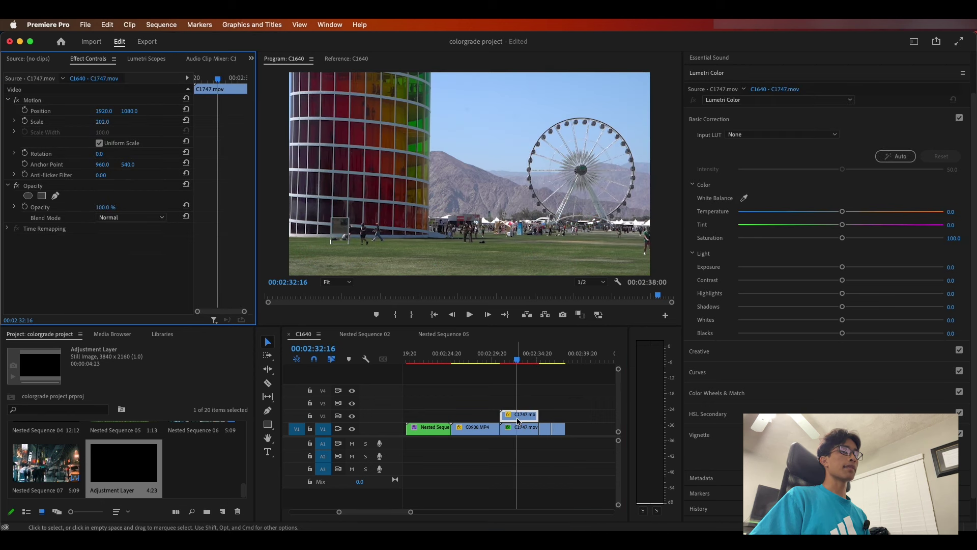
pyautogui.click(352, 416)
pyautogui.click(352, 416)
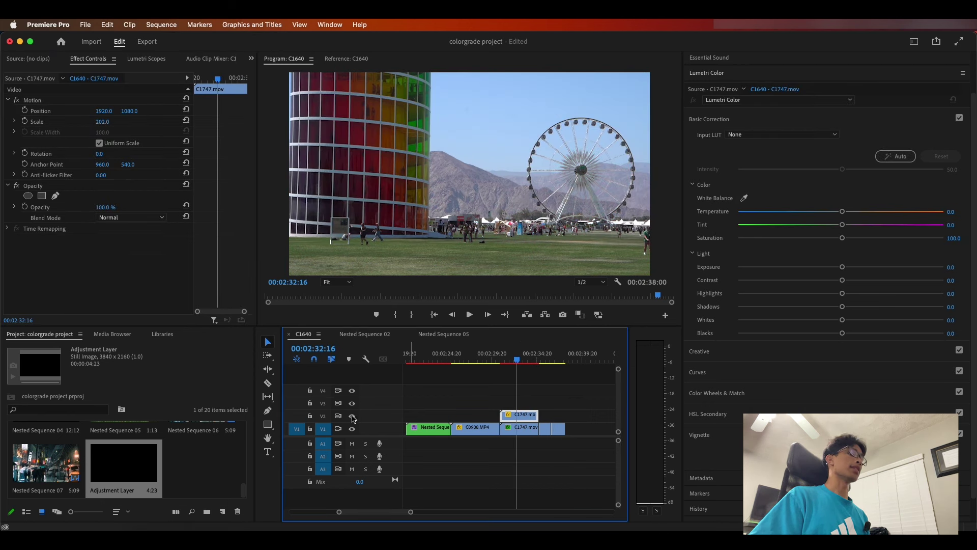
# Compare the ungraded and graded C1747.mov once more, leaving track V2 hidden
pyautogui.click(352, 417)
pyautogui.click(353, 416)
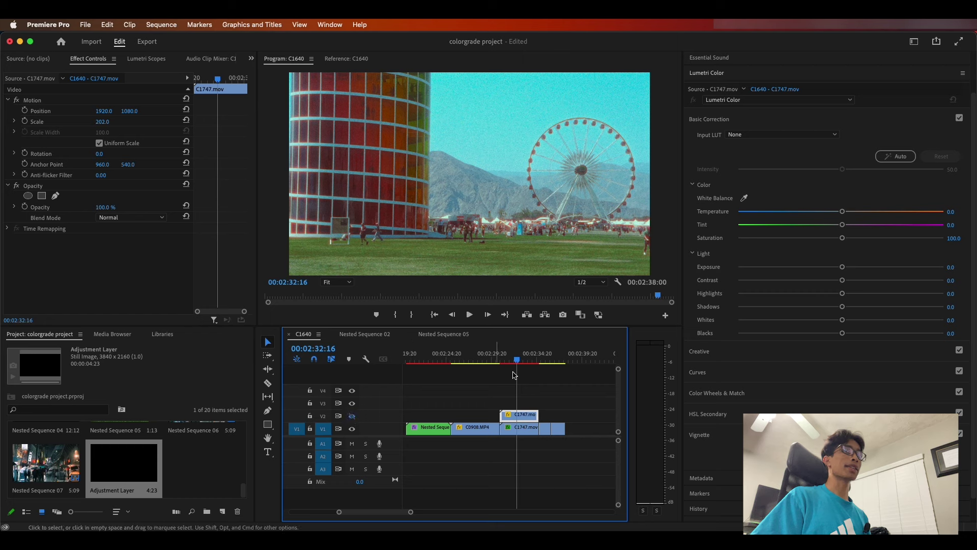
pyautogui.click(532, 358)
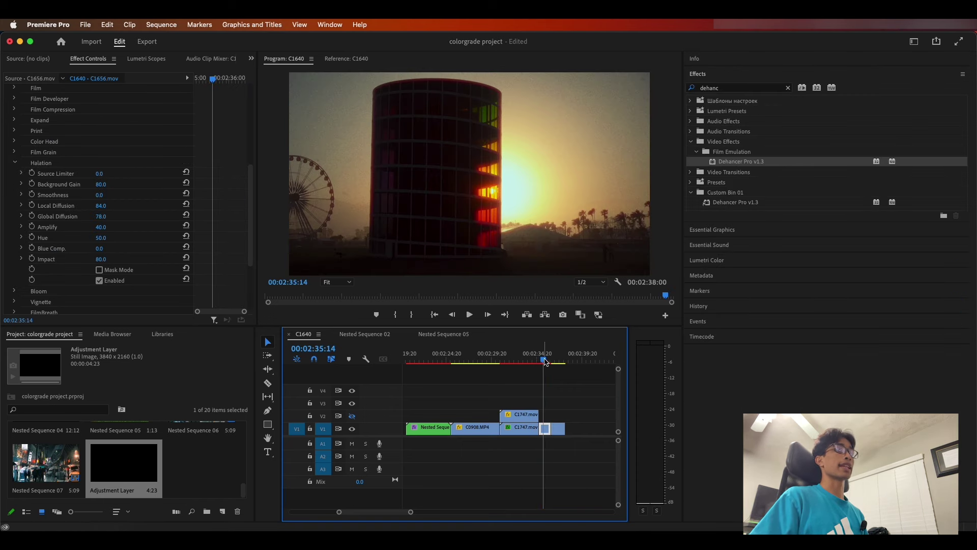
# Add the yellow "Sample" title template from the Essential Graphics templates on V2 above the C0736.mov clip
pyautogui.moveTo(545, 361); pyautogui.dragTo(556, 360)
pyautogui.press('=')
pyautogui.press('=')
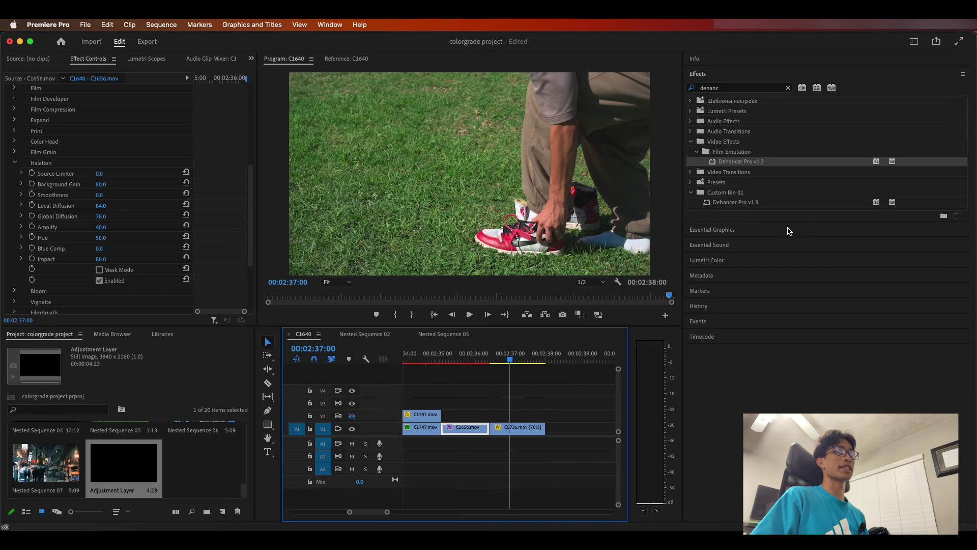
pyautogui.click(734, 232)
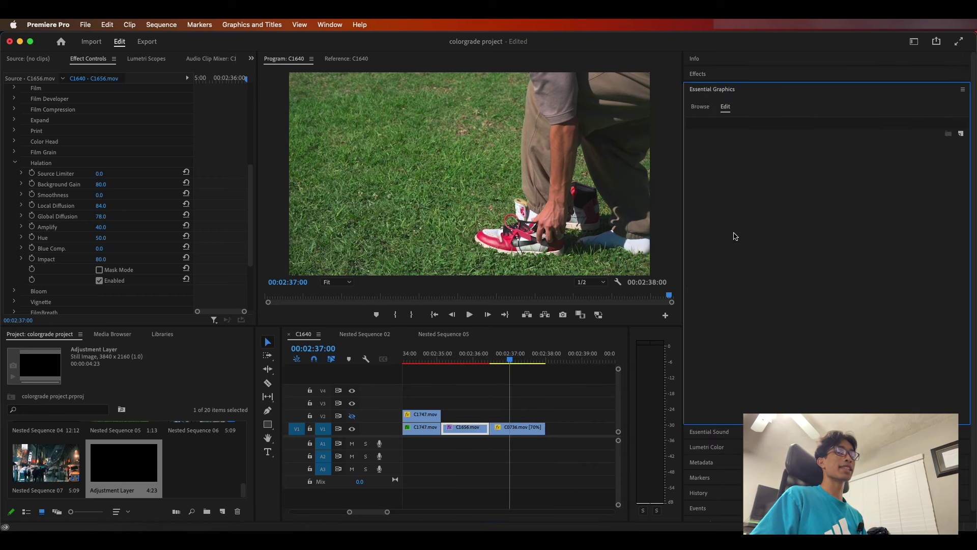
pyautogui.click(699, 108)
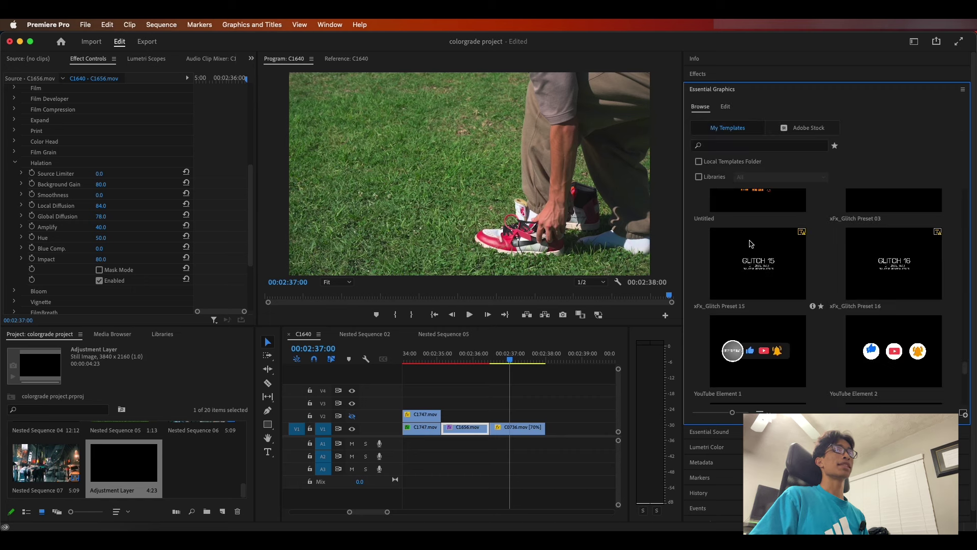
pyautogui.scroll(-10, 754, 249)
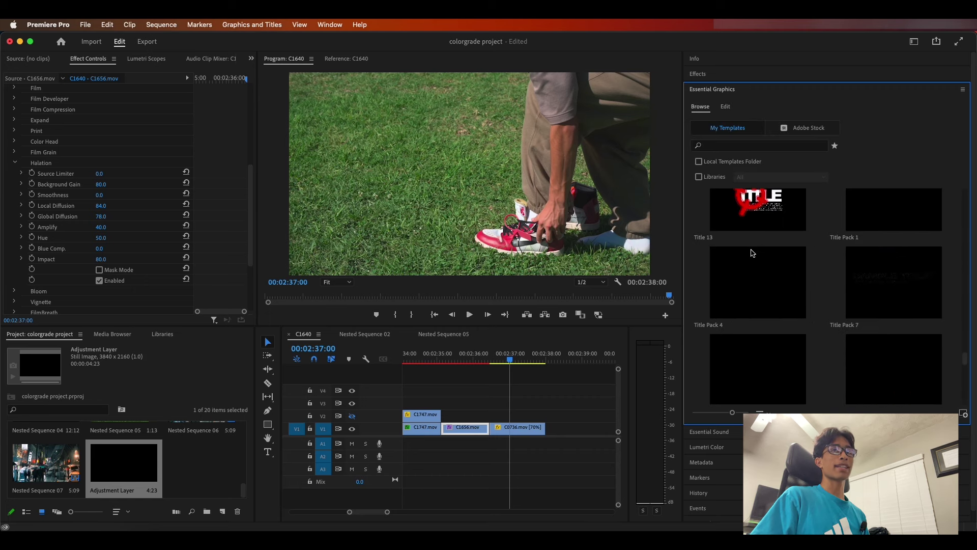
pyautogui.scroll(3, 766, 255)
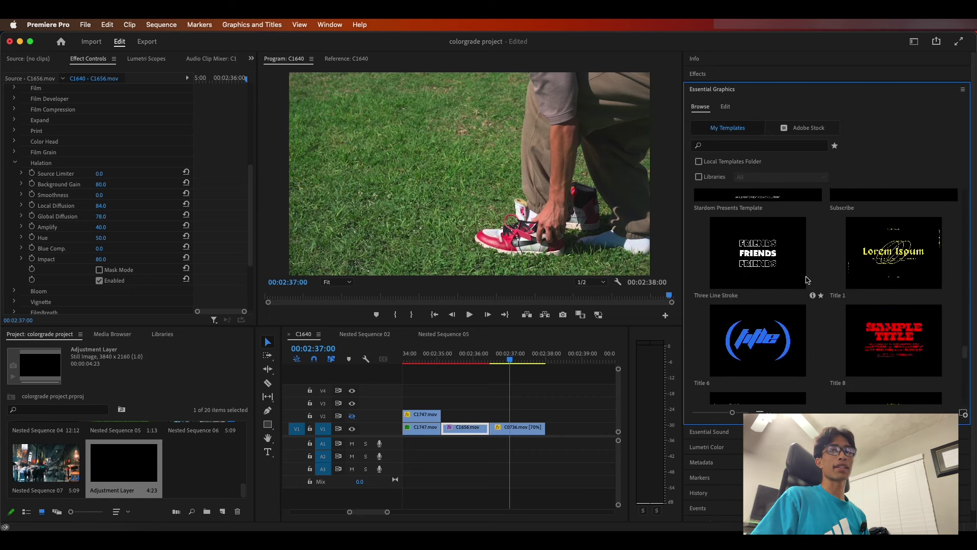
pyautogui.scroll(-5, 809, 283)
pyautogui.scroll(5, 828, 291)
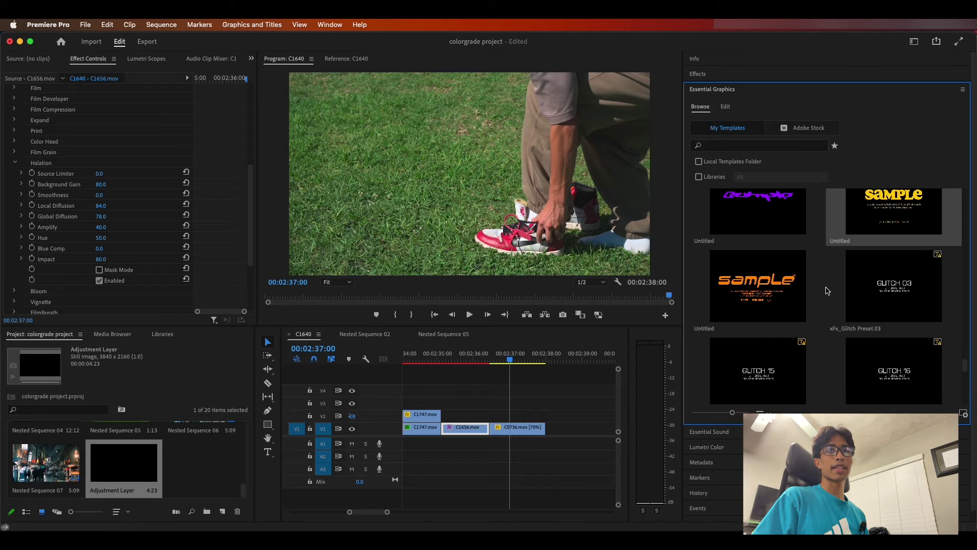
pyautogui.moveTo(845, 231); pyautogui.dragTo(494, 420)
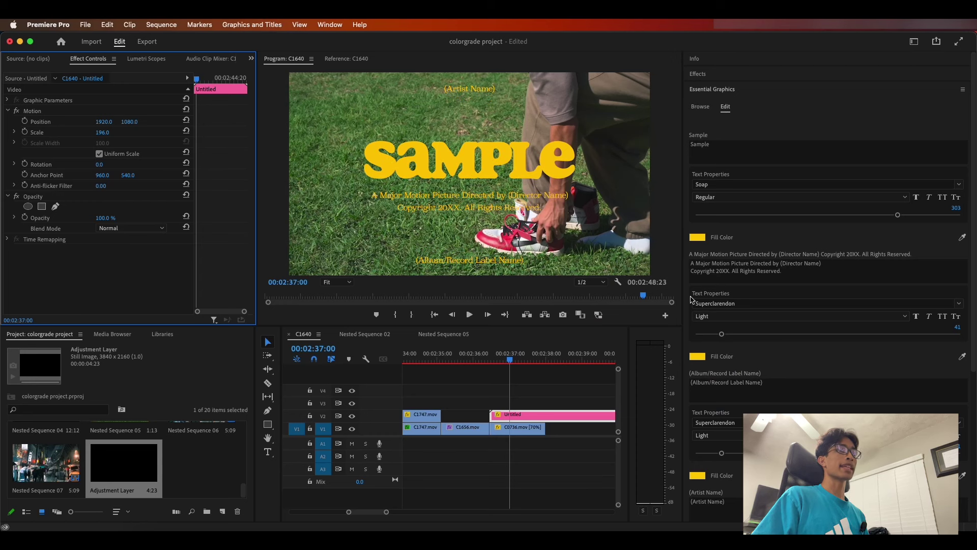
# Set the main title's font size to 299 and replace its text with "virgil"
pyautogui.click(704, 144)
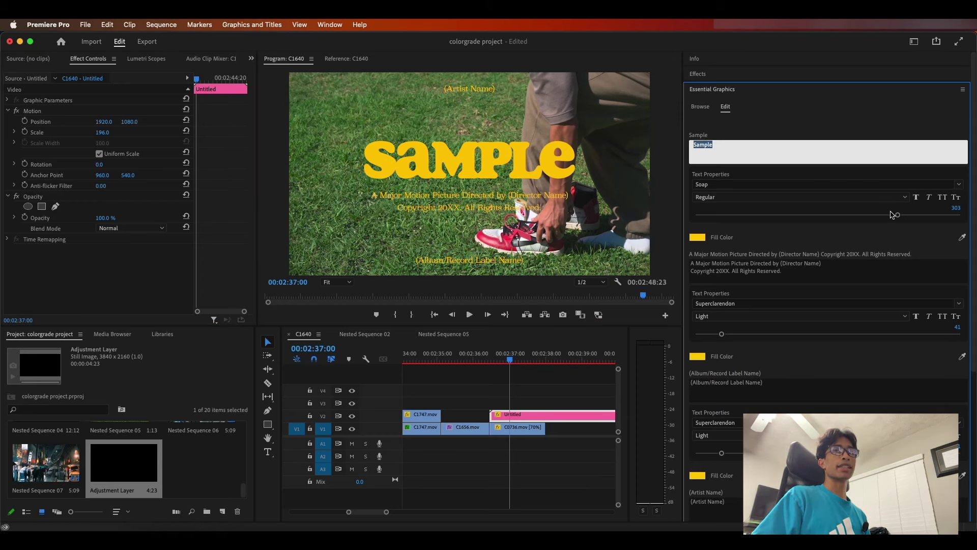
pyautogui.moveTo(896, 214)
pyautogui.mouseDown()
pyautogui.moveTo(863, 216)
pyautogui.moveTo(894, 214)
pyautogui.mouseUp()
pyautogui.click(722, 149)
pyautogui.write('virgil')
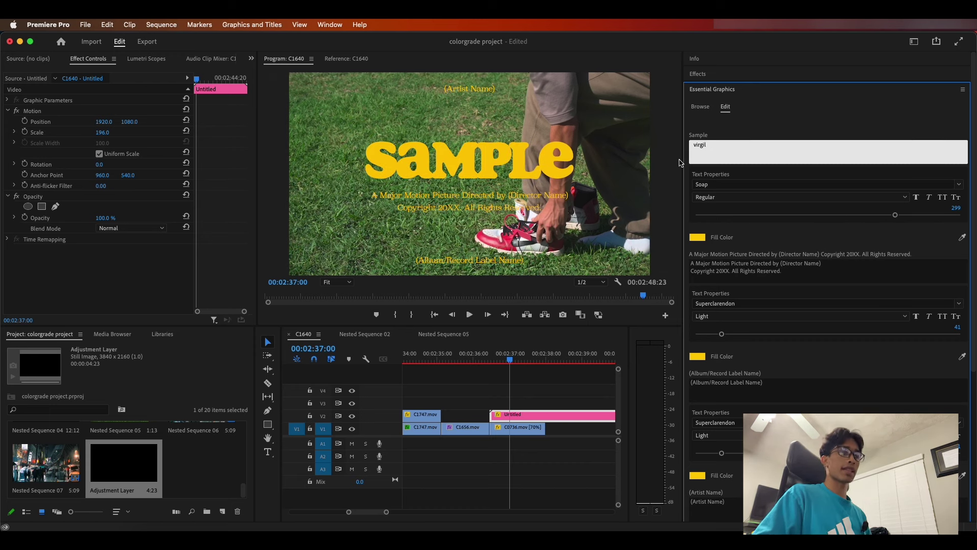
pyautogui.click(546, 383)
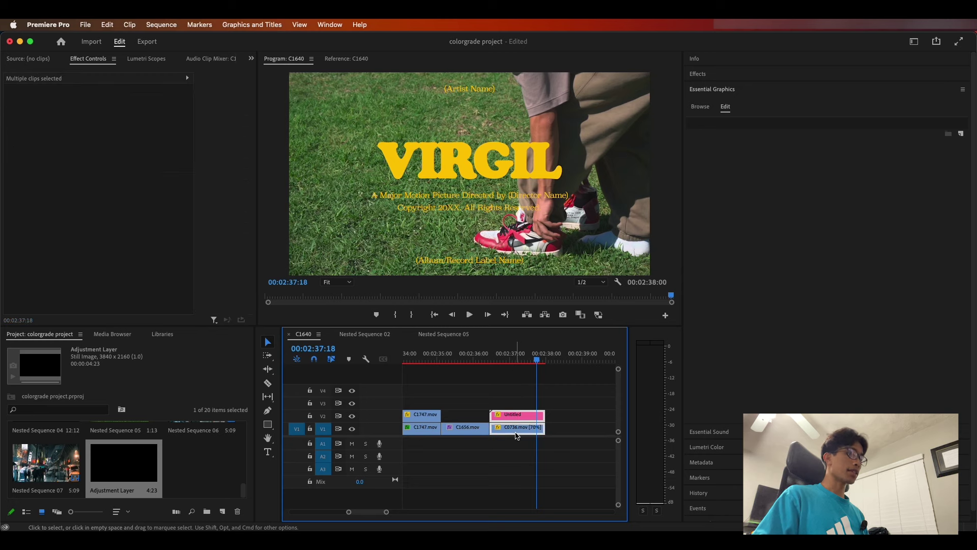
# Nest the title together with C0736.mov and apply the Dehancer Pro v1.3 effect to the nested clip
pyautogui.hotkey('alt', 'n')
pyautogui.press('Return')
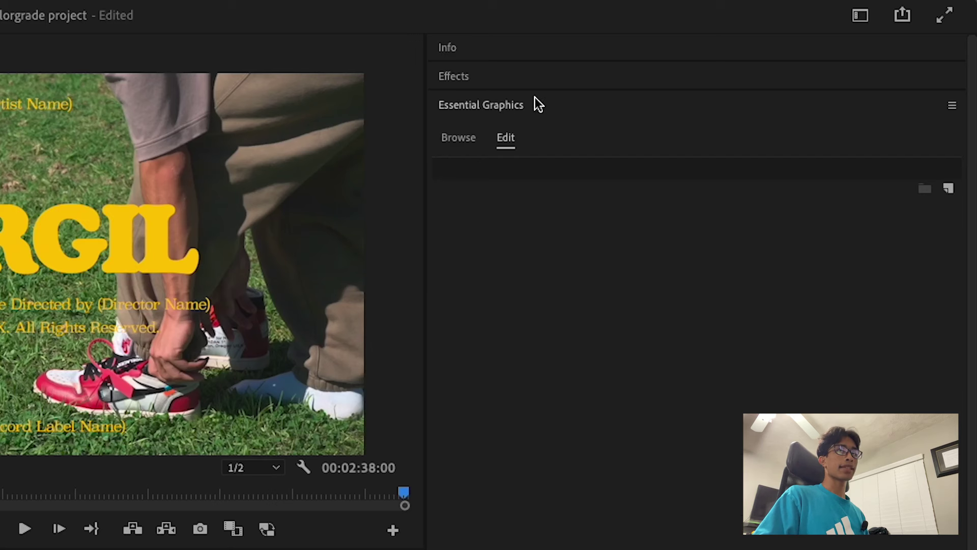
pyautogui.click(716, 76)
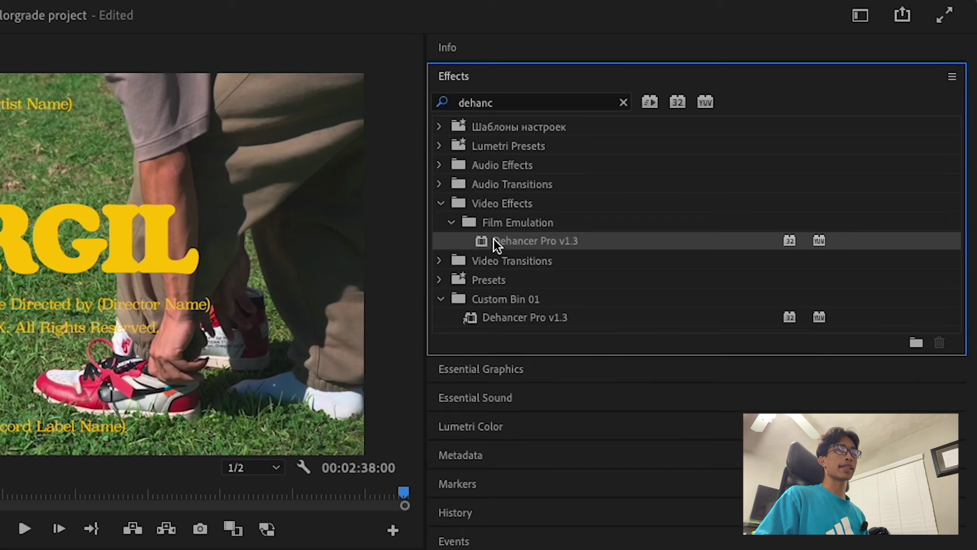
pyautogui.doubleClick(494, 240)
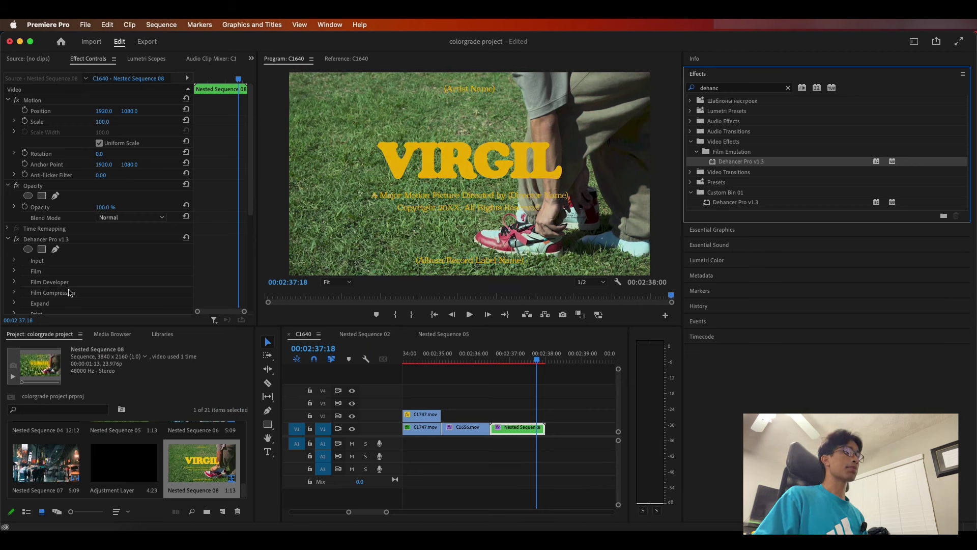
# Set the nested title clip's Dehancer film profile to ORWO Chrom UT21
pyautogui.scroll(-3, 48, 263)
pyautogui.click(14, 200)
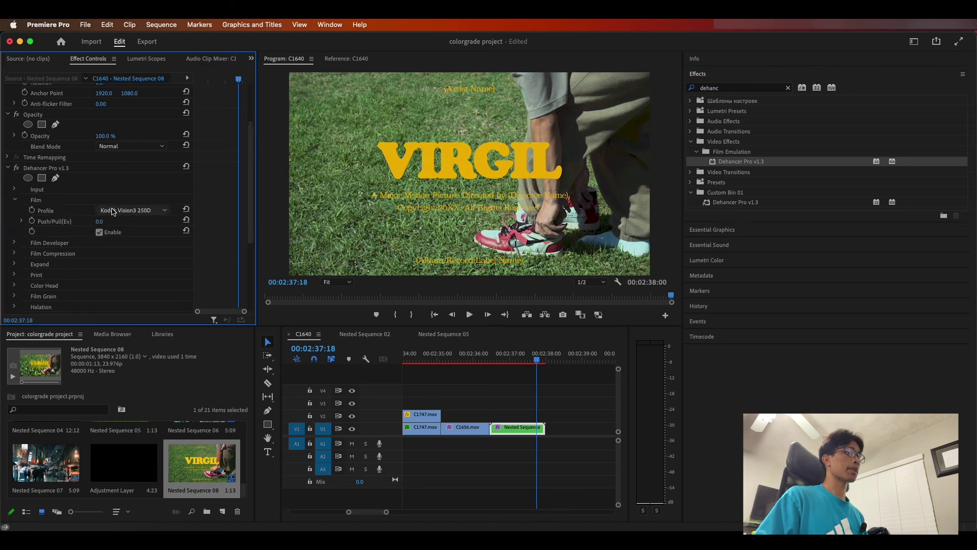
pyautogui.click(130, 211)
pyautogui.click(154, 460)
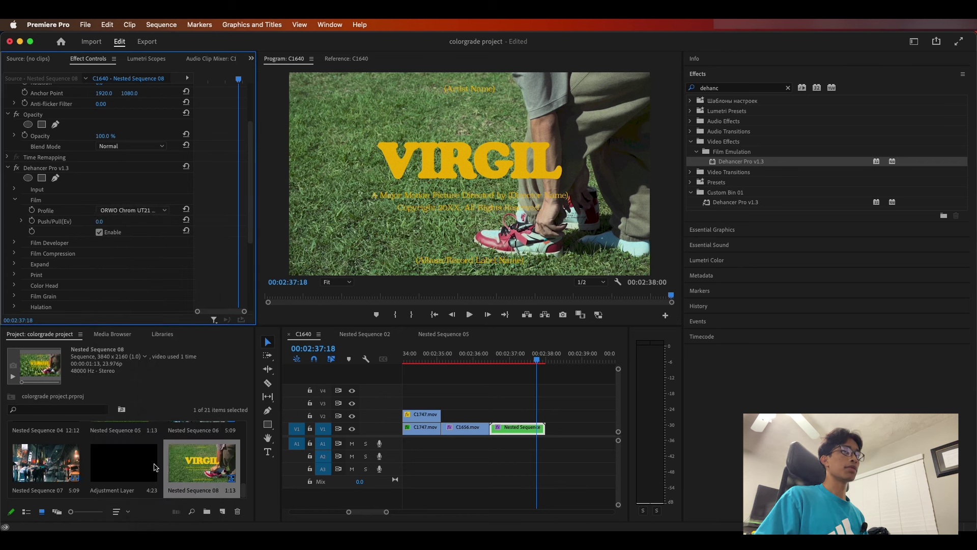
# Enable Dehancer's halation on the nested title clip with a Local Diffusion of 71 and a Global Diffusion of 36
pyautogui.scroll(-5, 38, 281)
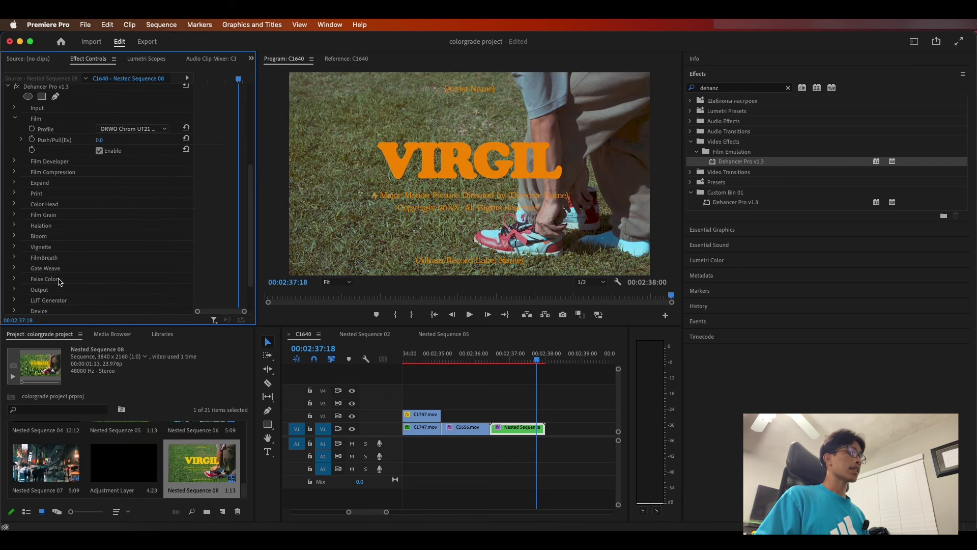
pyautogui.click(14, 181)
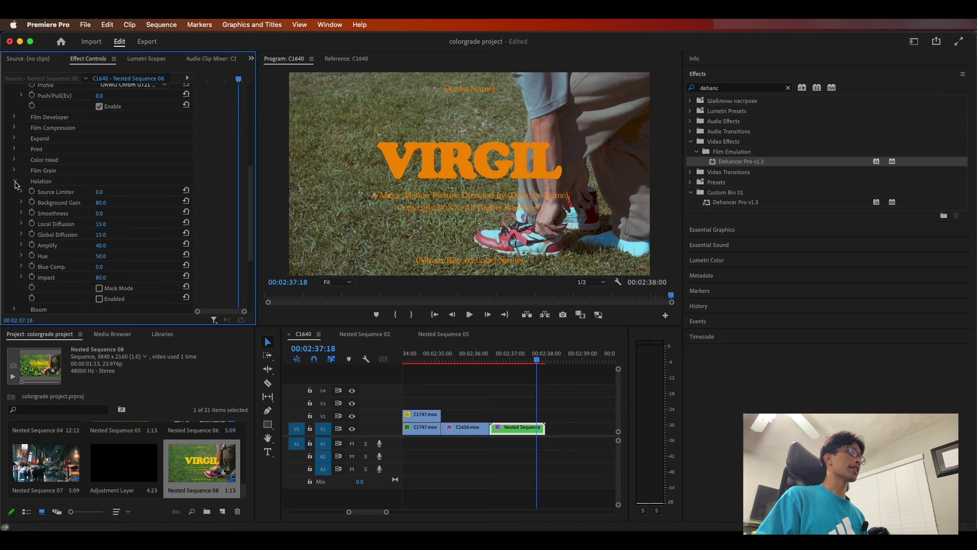
pyautogui.scroll(-3, 153, 295)
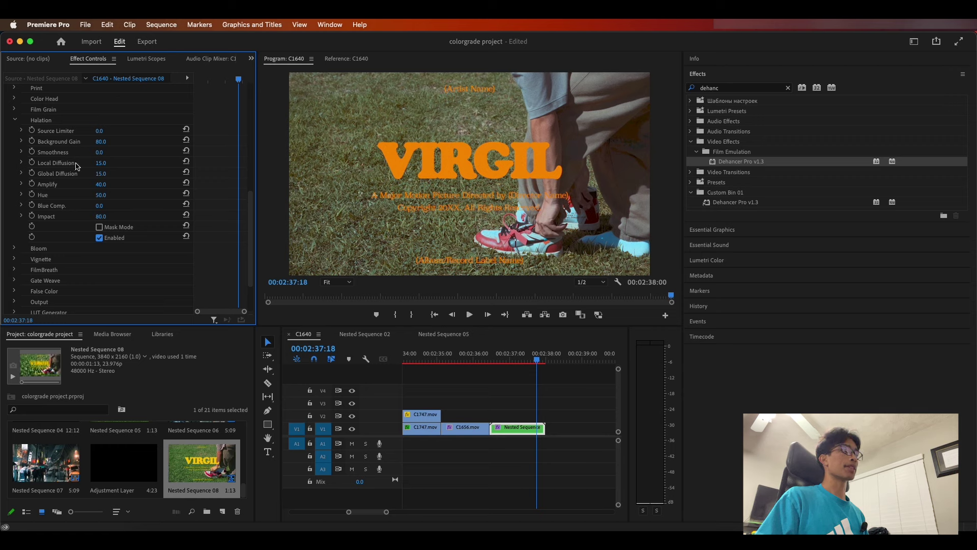
pyautogui.moveTo(105, 164)
pyautogui.mouseDown()
pyautogui.moveTo(82, 164)
pyautogui.moveTo(110, 174)
pyautogui.moveTo(97, 174)
pyautogui.moveTo(110, 166)
pyautogui.mouseUp()
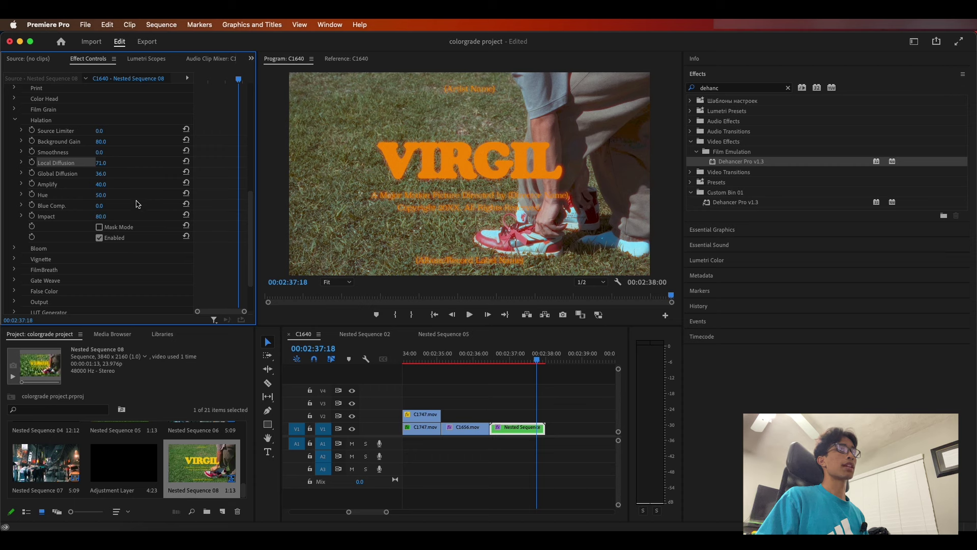
# Apply the Orange Teal 003 creative look to the nested title clip at 50.9 intensity and lower its halation Global Diffusion to 1
pyautogui.click(731, 262)
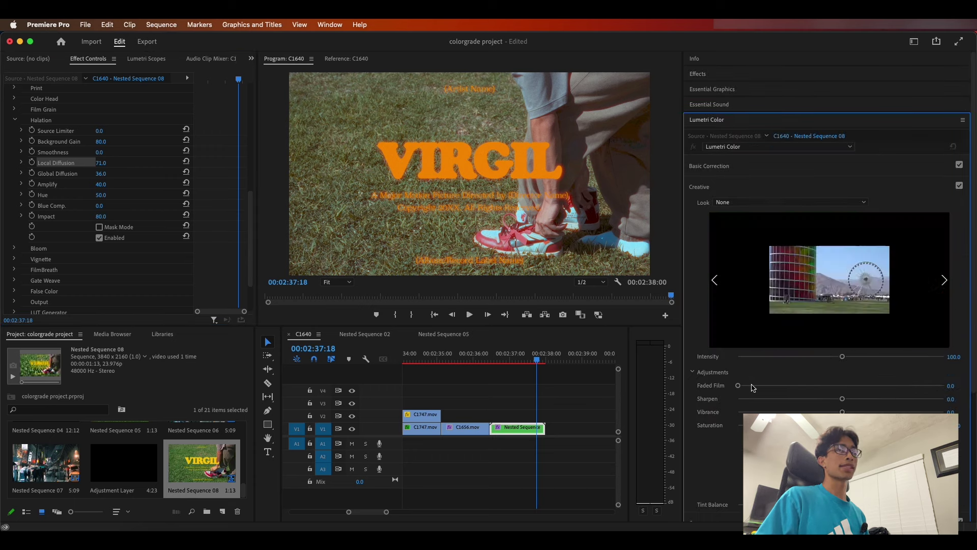
pyautogui.click(745, 202)
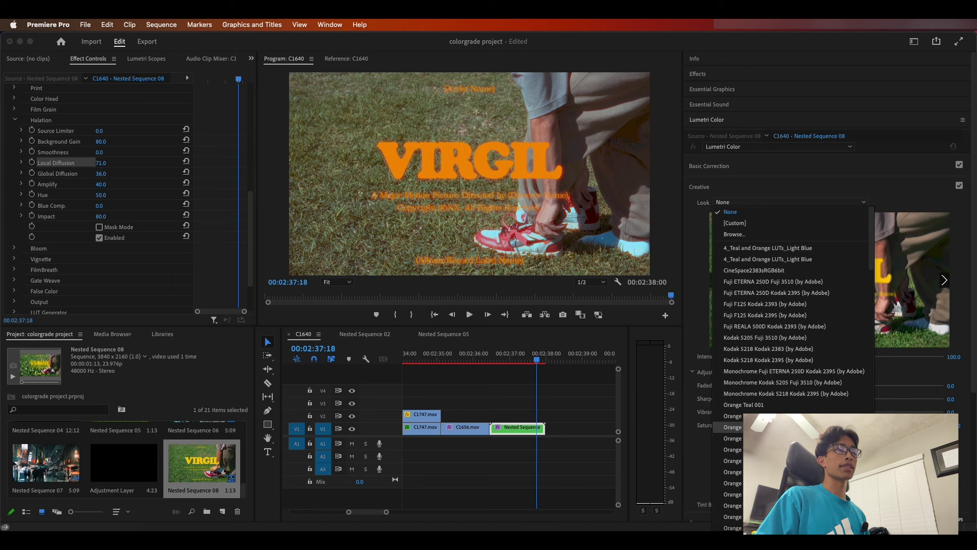
pyautogui.click(733, 427)
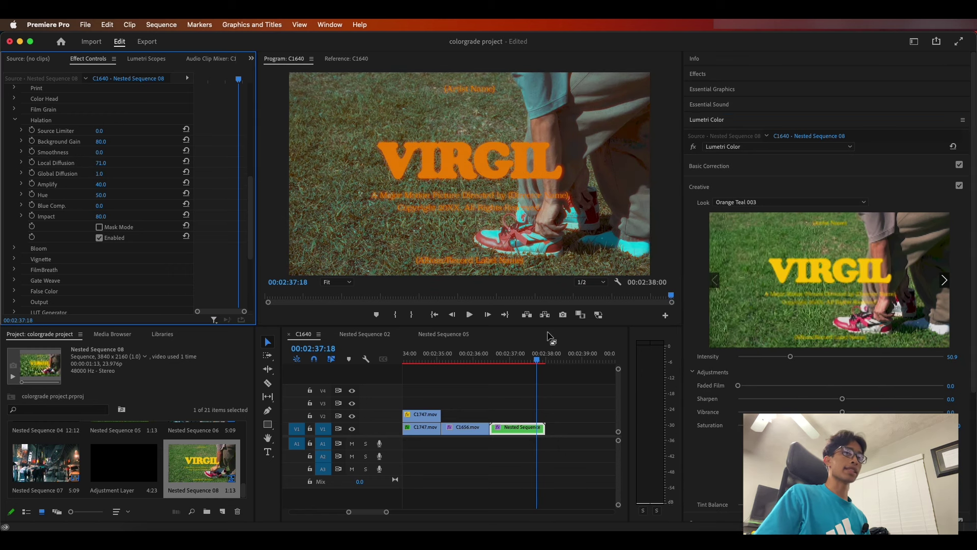
pyautogui.click(521, 371)
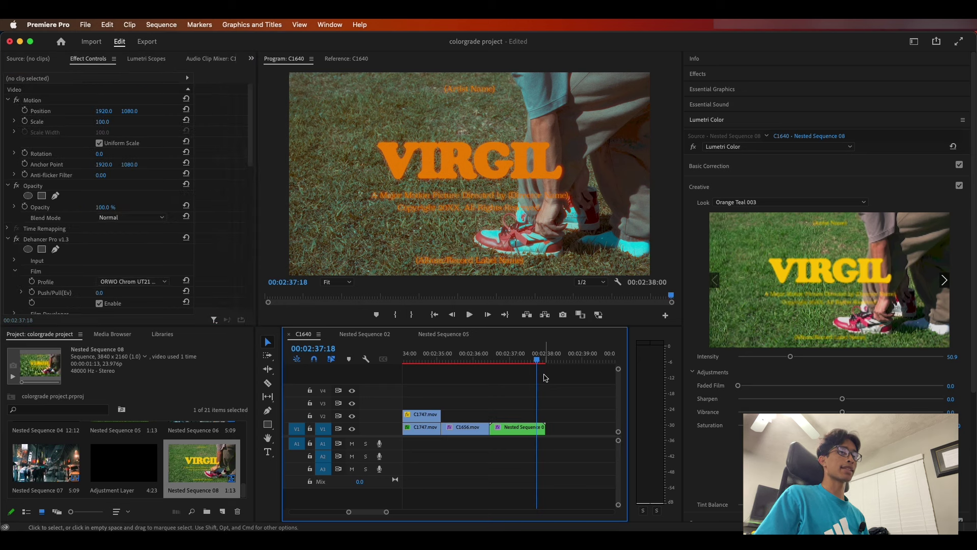
# Move the playhead to 00:02:28:10 within the C0908.MP4 night street clip
pyautogui.press('-')
pyautogui.press('Up')
pyautogui.press('Up')
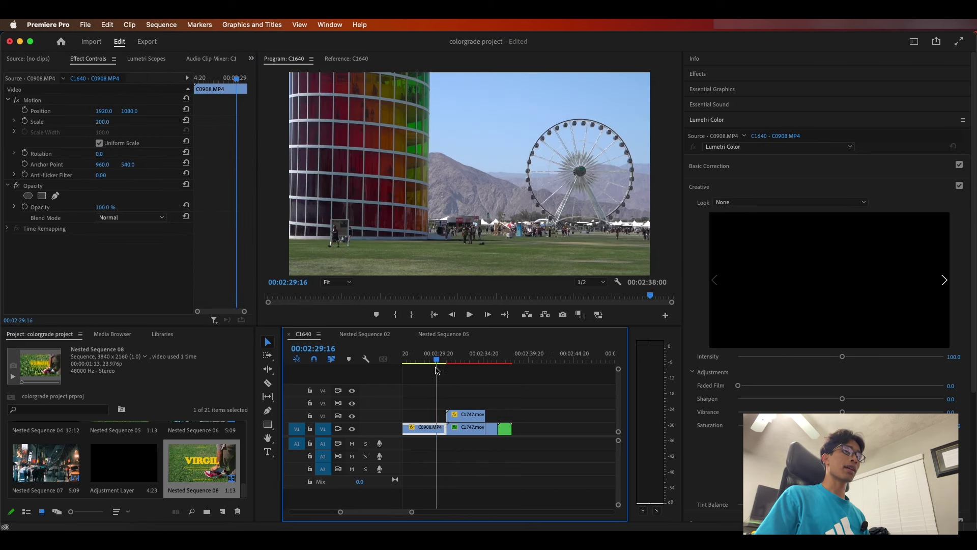
pyautogui.press('Up')
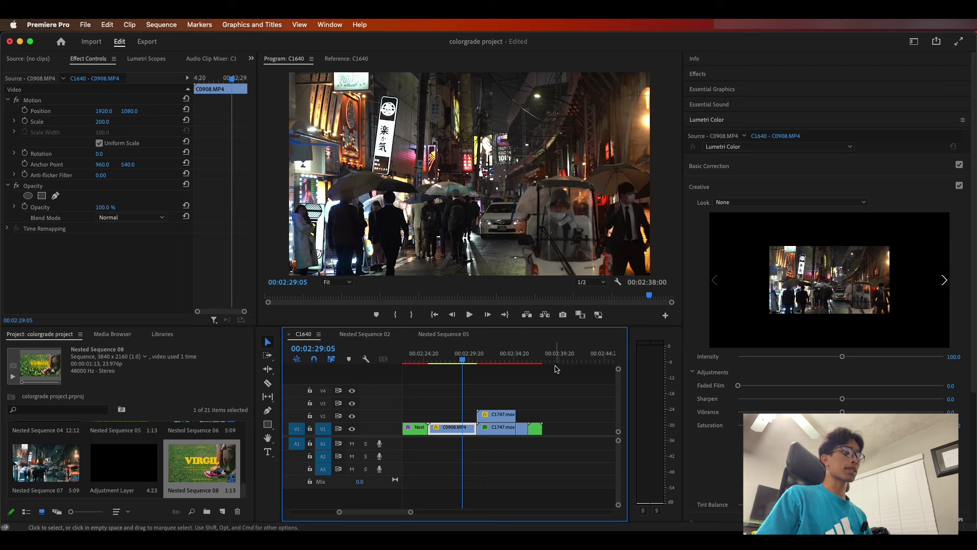
pyautogui.press('=')
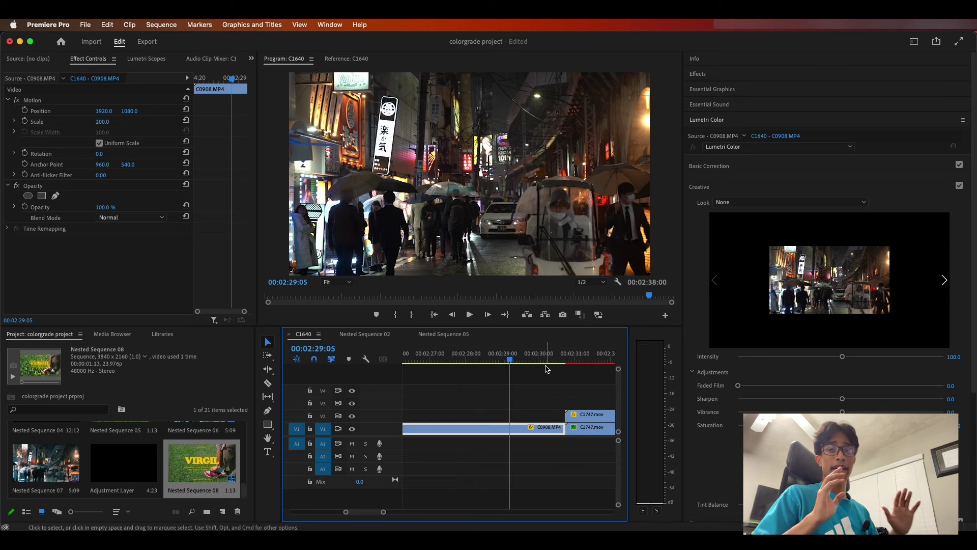
pyautogui.press('-')
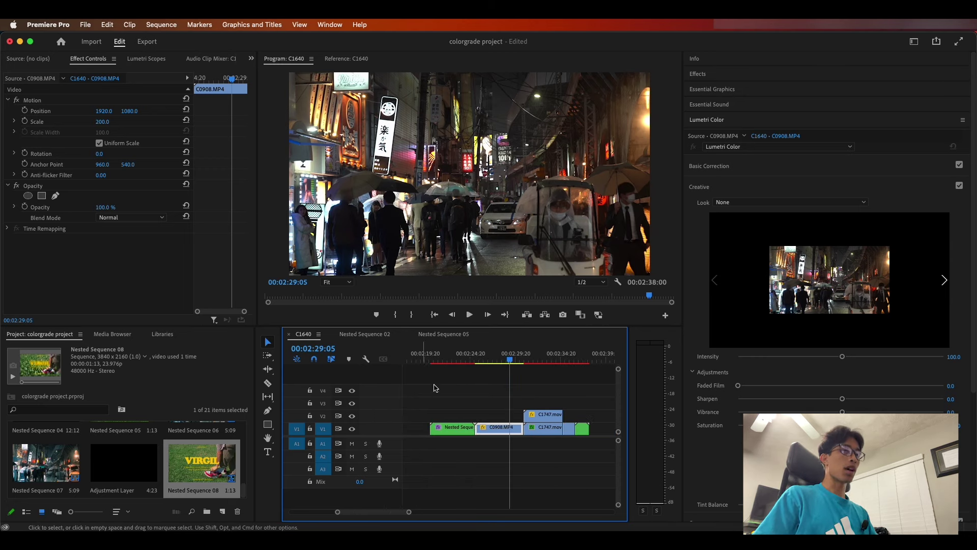
pyautogui.press('=')
pyautogui.press('=')
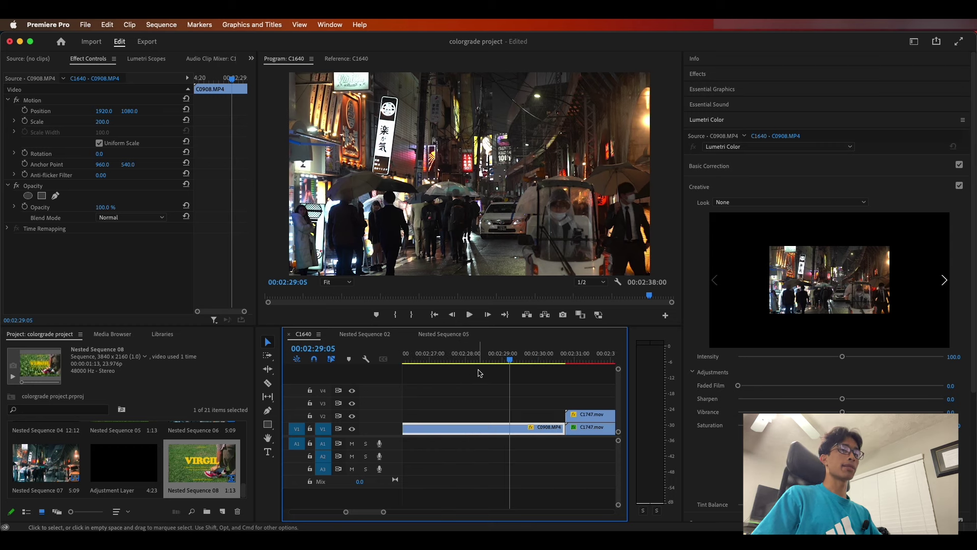
pyautogui.press('-')
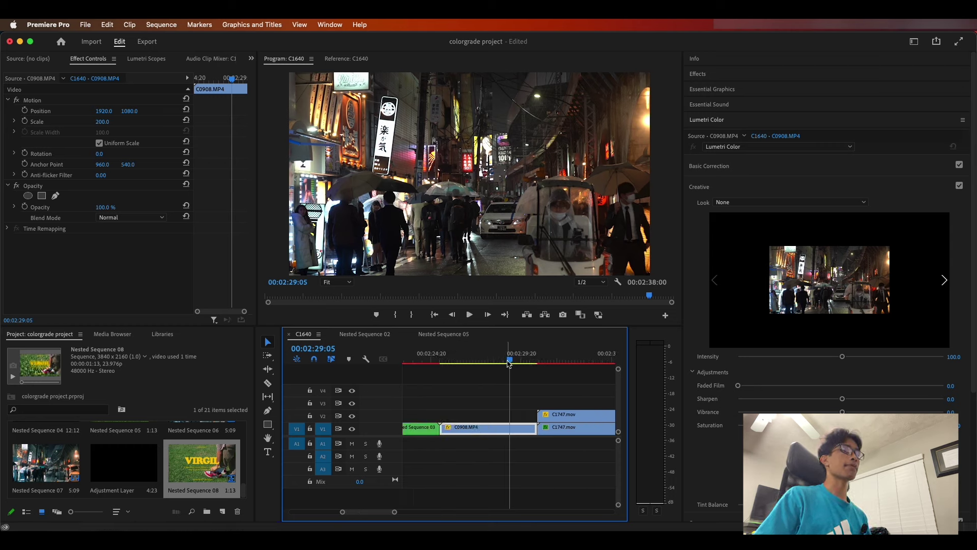
pyautogui.moveTo(511, 365); pyautogui.dragTo(490, 364)
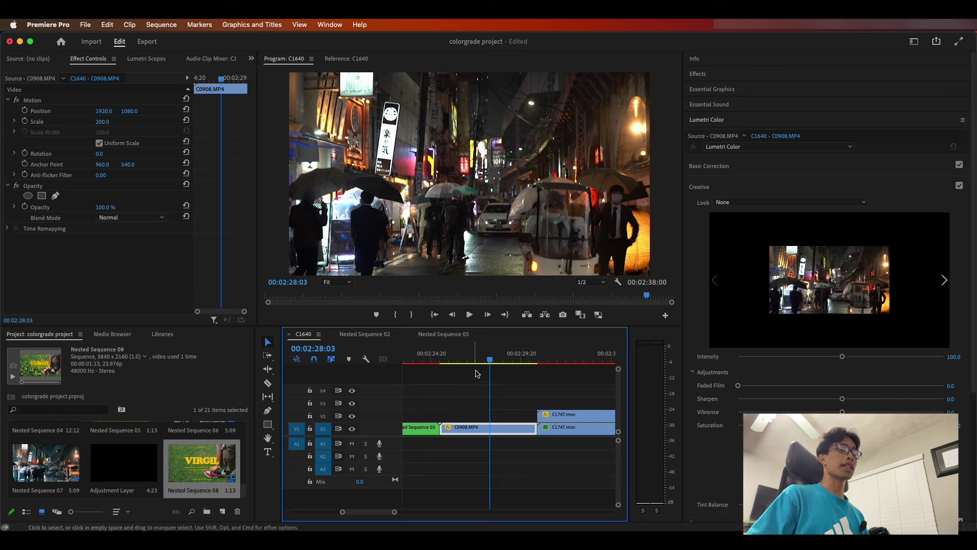
pyautogui.press('Right')
pyautogui.press('Right')
pyautogui.press('Right')
pyautogui.press('Right')
pyautogui.press('Right')
pyautogui.press('Right')
pyautogui.press('Right')
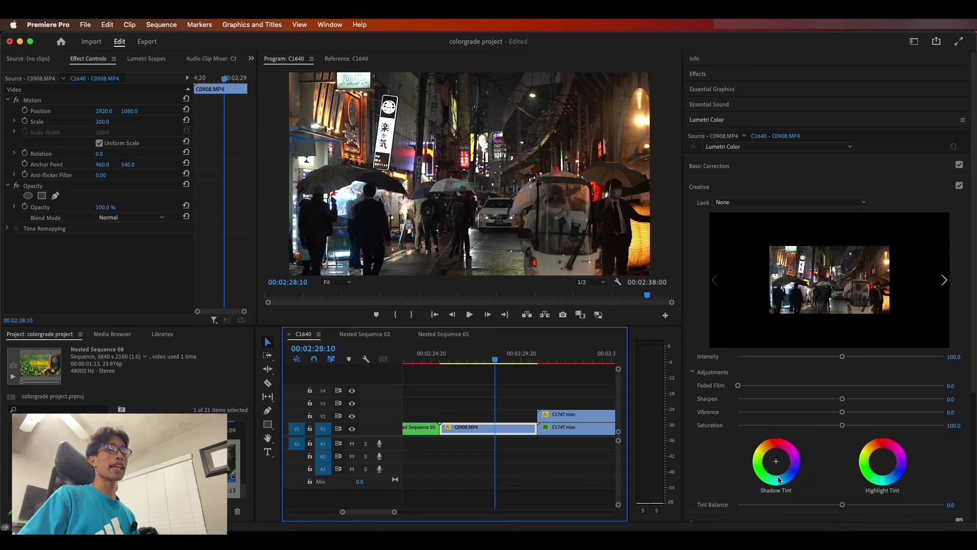
# Tint the shadows of C0908.MP4 toward teal with Lumetri's creative Shadow Tint
pyautogui.click(730, 188)
pyautogui.click(730, 187)
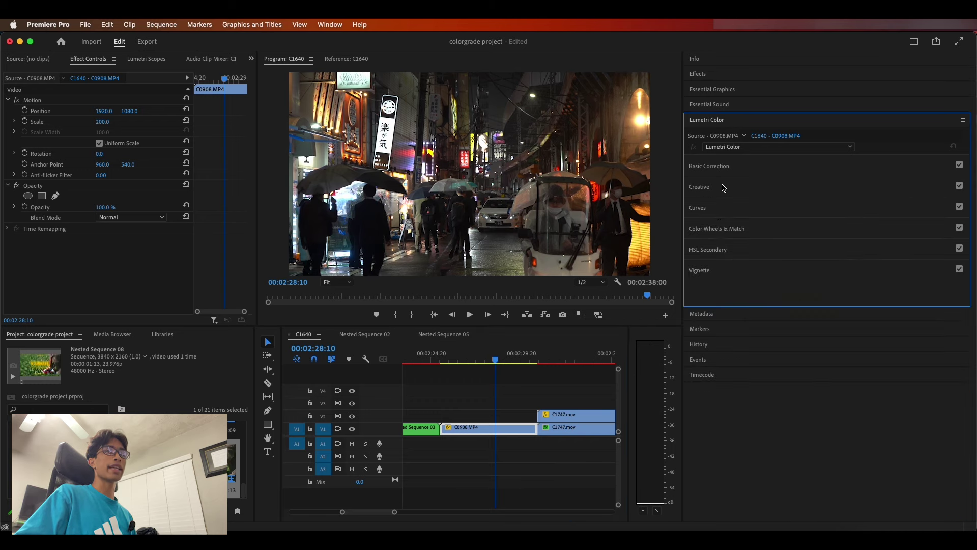
pyautogui.click(730, 188)
pyautogui.click(777, 477)
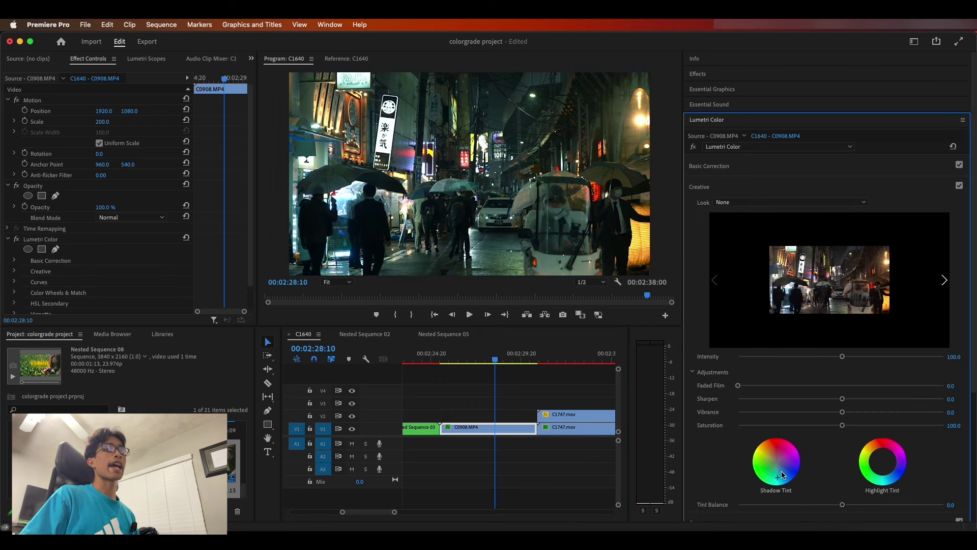
# Tint the highlights of C0908.MP4 toward warm orange and duplicate the clip onto track V2 directly above the original
pyautogui.click(877, 452)
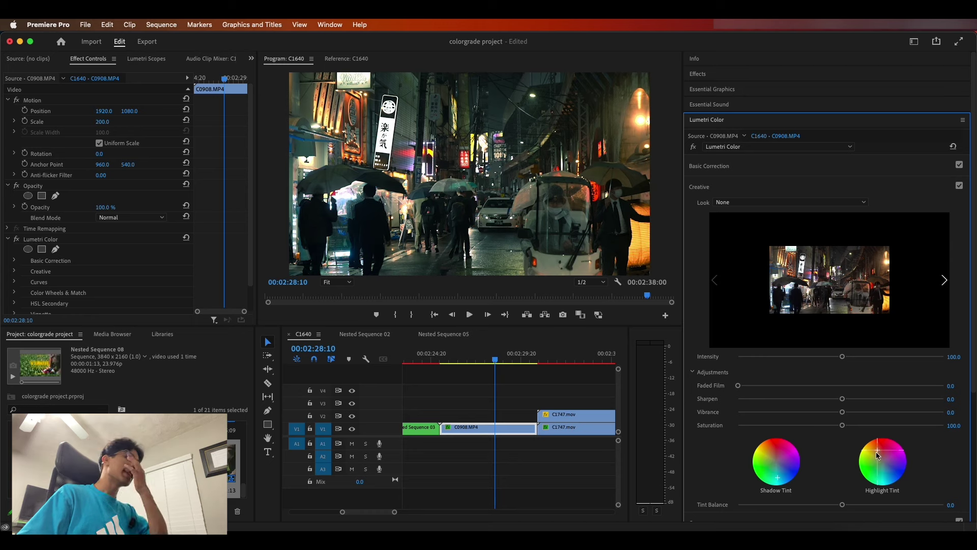
pyautogui.click(512, 418)
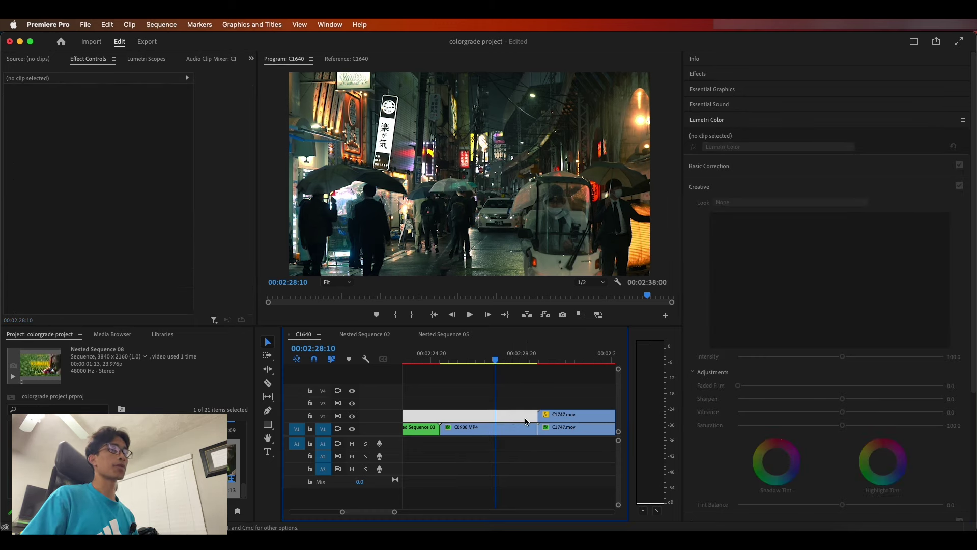
pyautogui.click(529, 429)
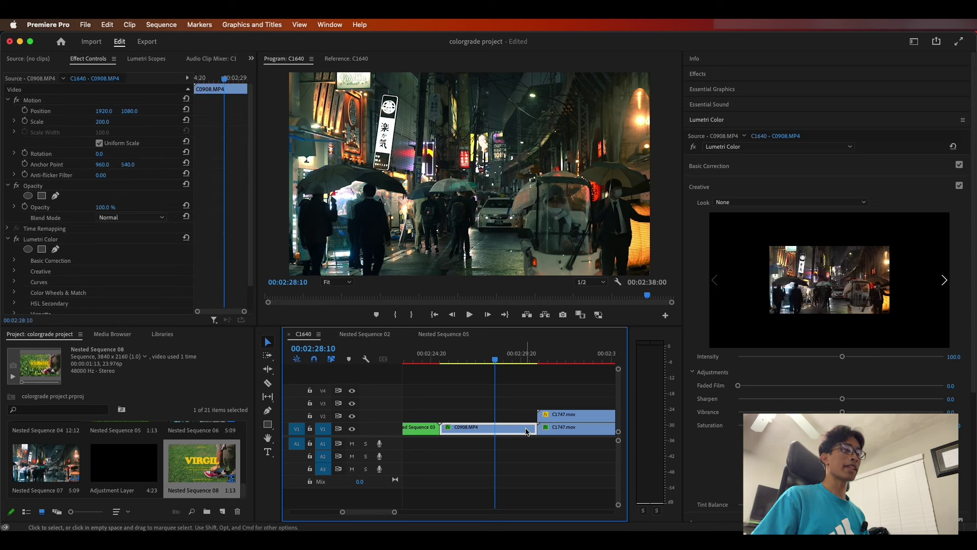
pyautogui.moveTo(527, 431); pyautogui.dragTo(525, 421)
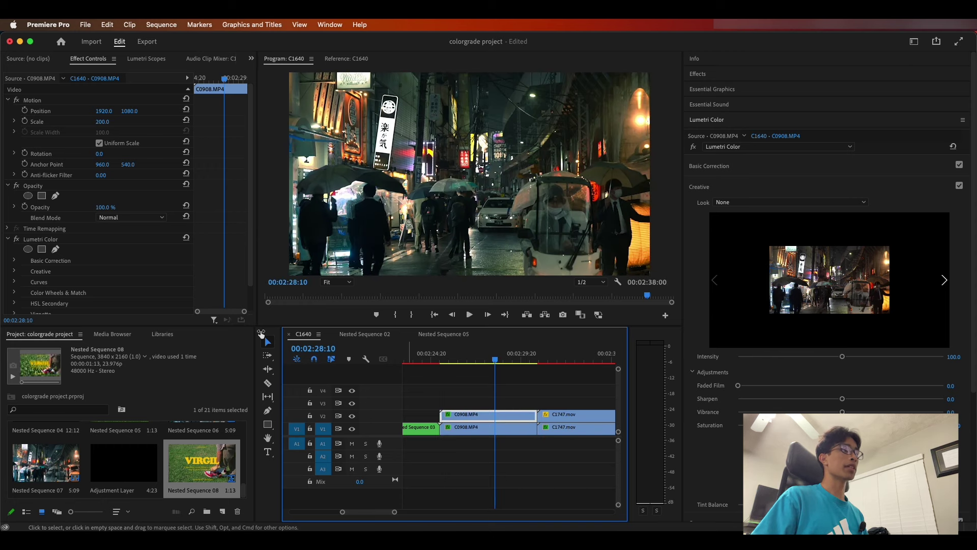
# Apply Gaussian Blur to the V2 copy of C0908.MP4 with a Blurriness of 32
pyautogui.click(716, 74)
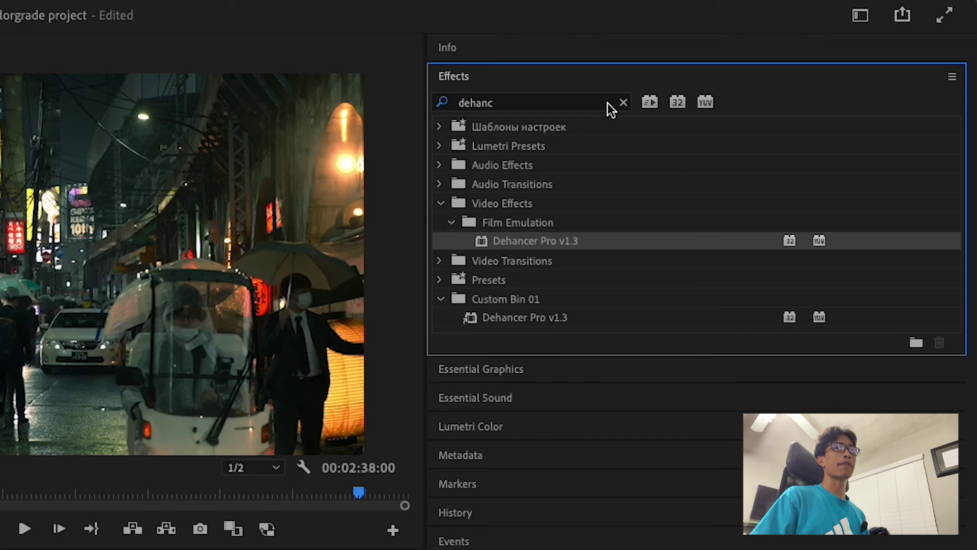
pyautogui.click(623, 102)
pyautogui.click(587, 395)
pyautogui.moveTo(588, 395); pyautogui.dragTo(223, 549)
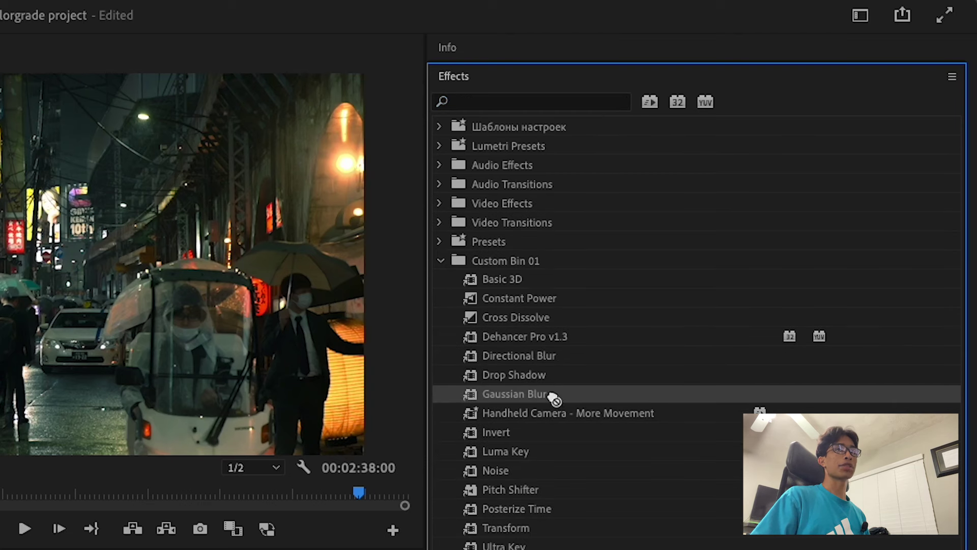
pyautogui.moveTo(574, 346); pyautogui.dragTo(512, 417)
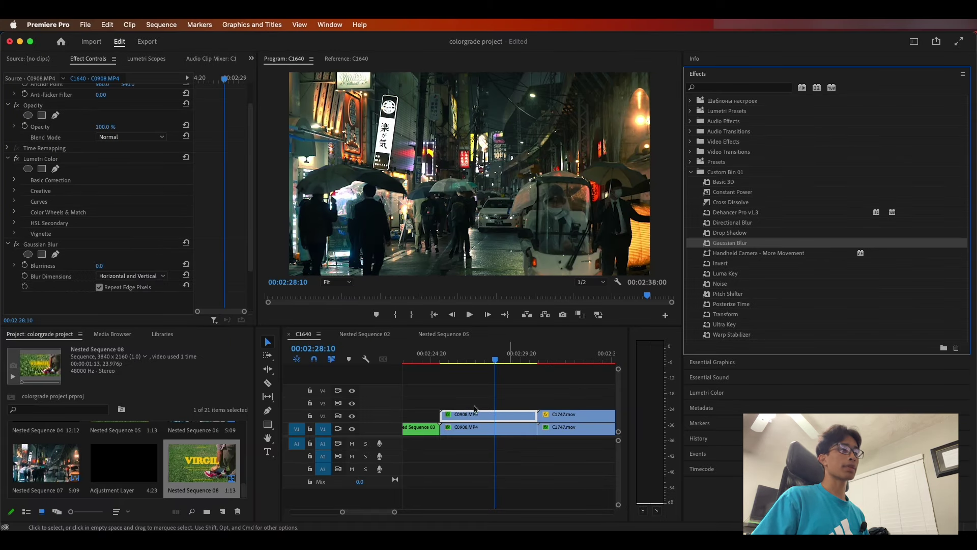
pyautogui.moveTo(99, 265); pyautogui.dragTo(117, 265)
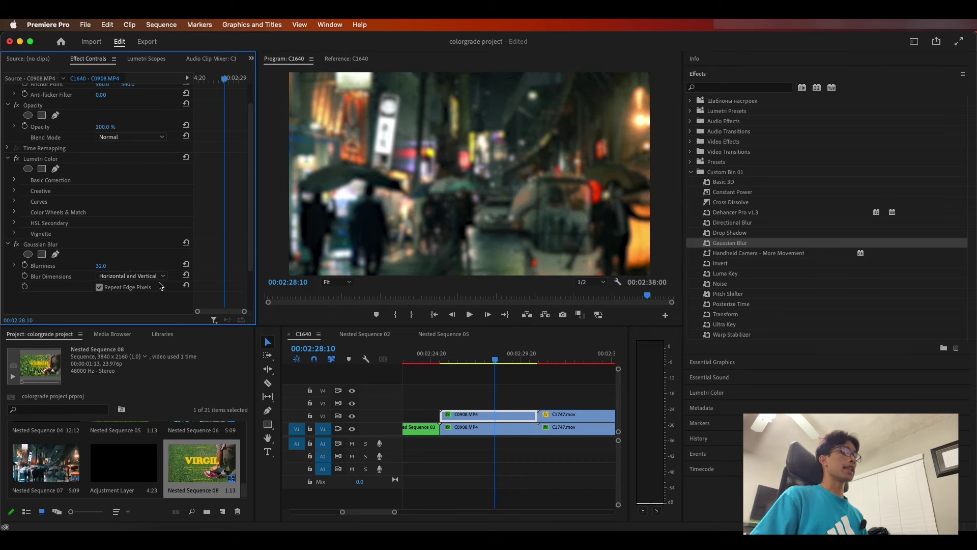
# Set the blurred V2 copy's blend mode to Screen and its opacity to 47%
pyautogui.click(125, 136)
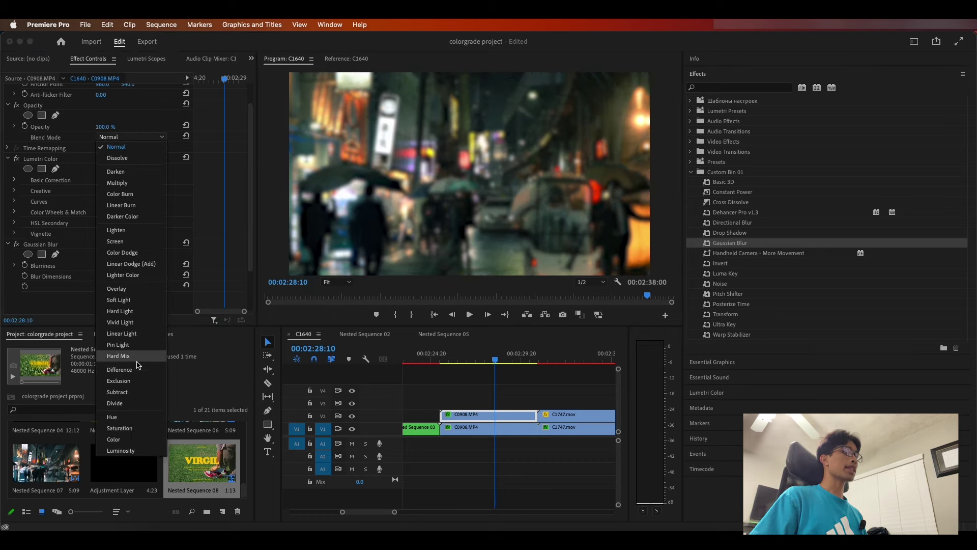
pyautogui.click(127, 246)
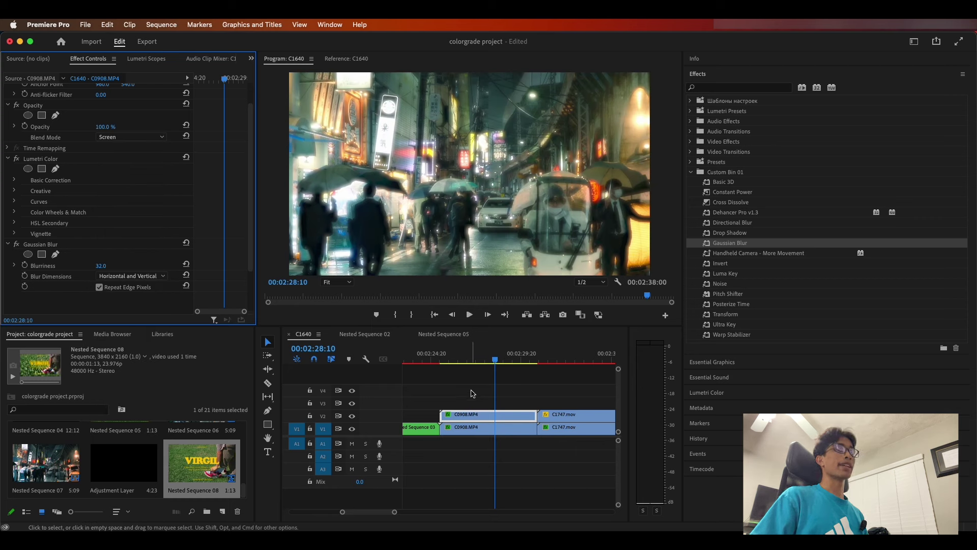
pyautogui.scroll(3, 95, 127)
pyautogui.moveTo(104, 190); pyautogui.dragTo(81, 190)
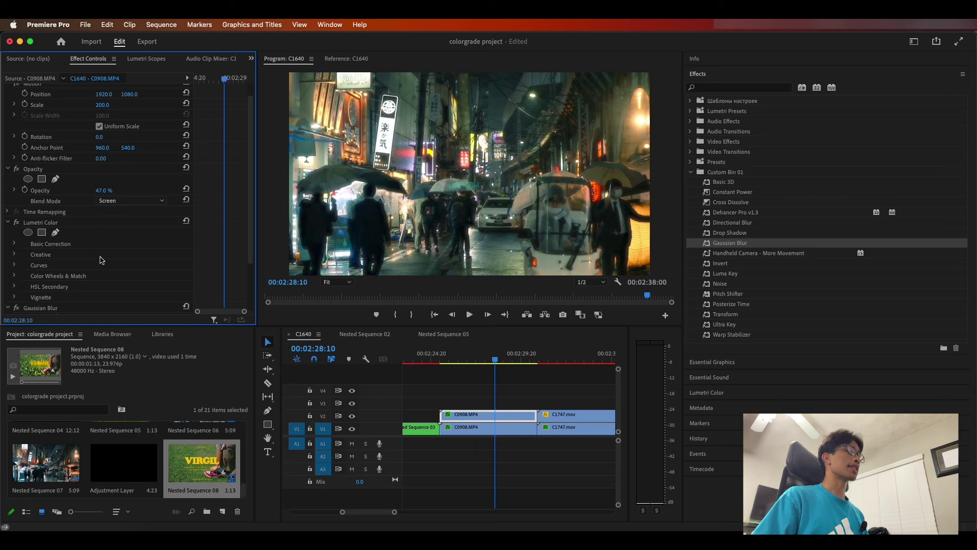
# Refine the glow on the V2 copy with 59% opacity and a Gaussian Blur Blurriness of 20
pyautogui.scroll(-3, 100, 260)
pyautogui.moveTo(103, 126)
pyautogui.mouseDown()
pyautogui.moveTo(92, 126)
pyautogui.moveTo(121, 127)
pyautogui.mouseUp()
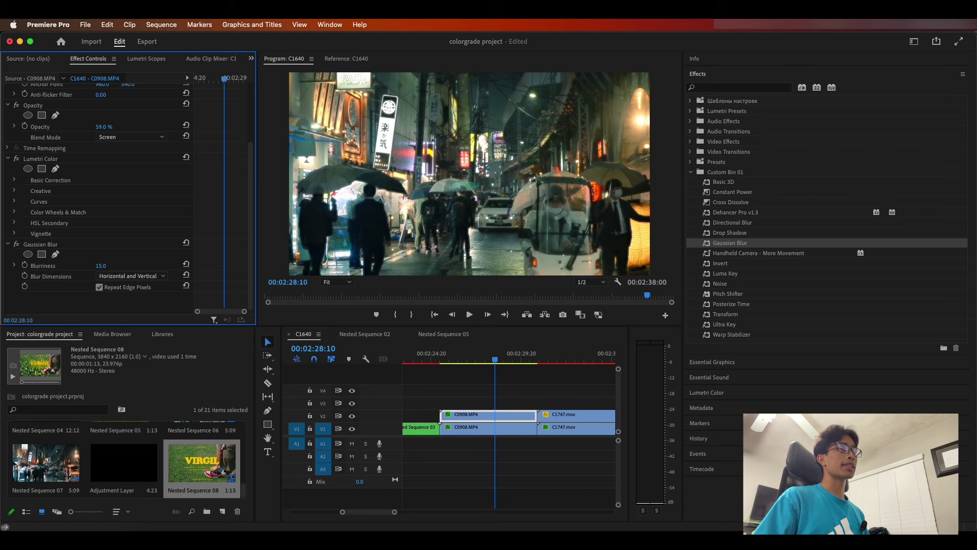
pyautogui.moveTo(101, 265); pyautogui.dragTo(92, 265)
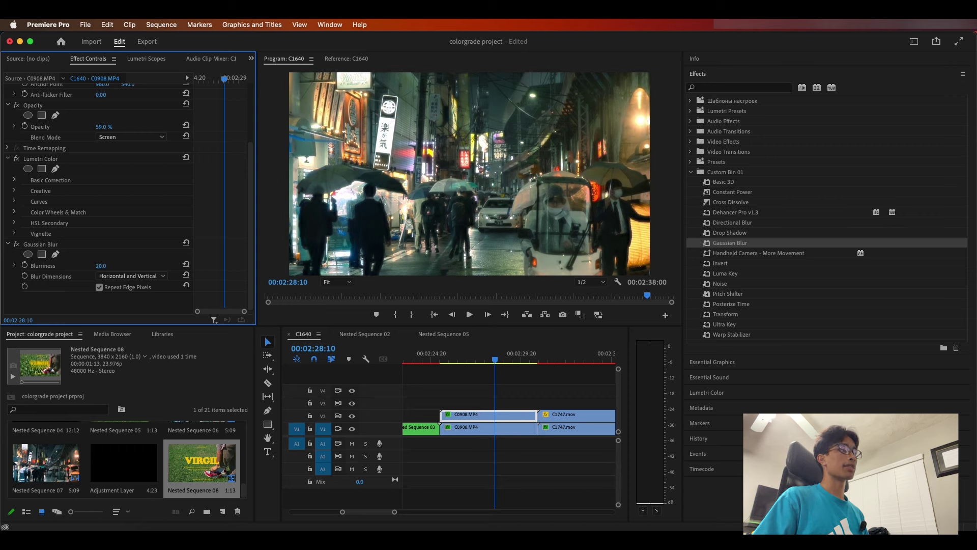
pyautogui.scroll(5, 117, 253)
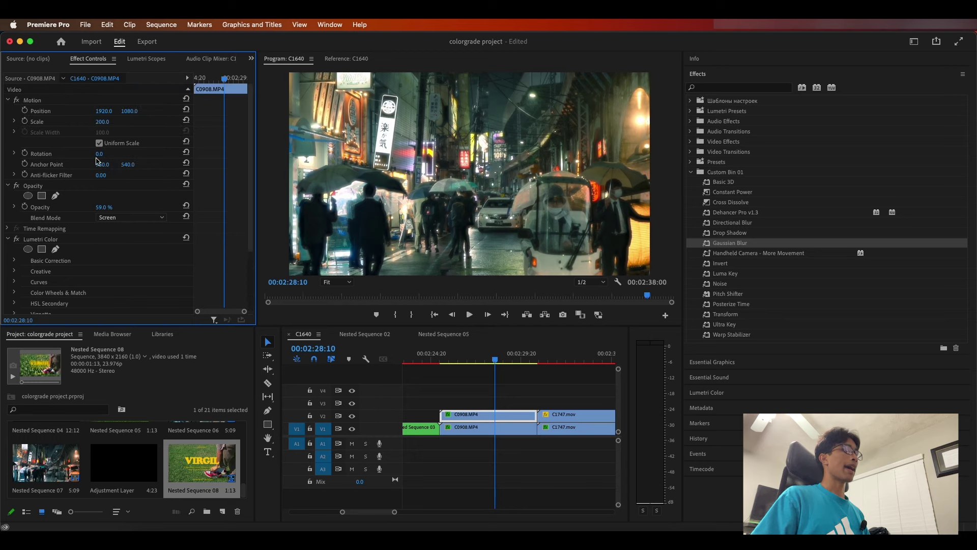
pyautogui.moveTo(103, 208); pyautogui.dragTo(108, 207)
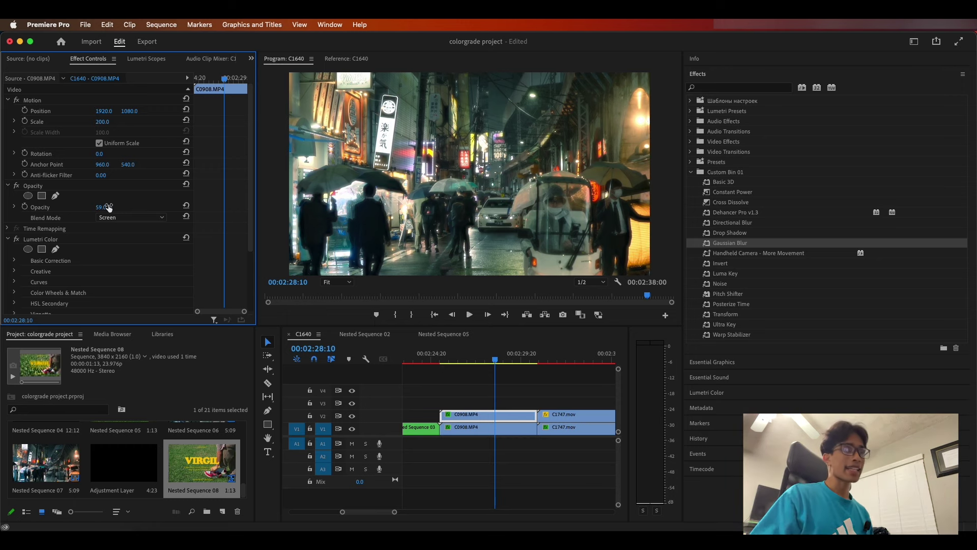
# Nest the two stacked C0908.MP4 clips into one sequence with the default name
pyautogui.click(340, 282)
pyautogui.moveTo(501, 382); pyautogui.dragTo(498, 449)
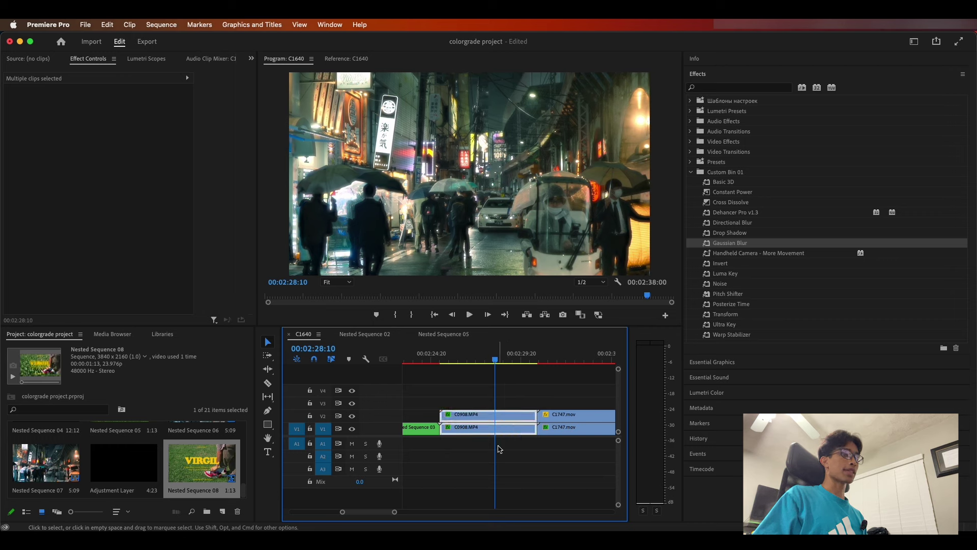
pyautogui.press('super+shift+n')
pyautogui.press('Return')
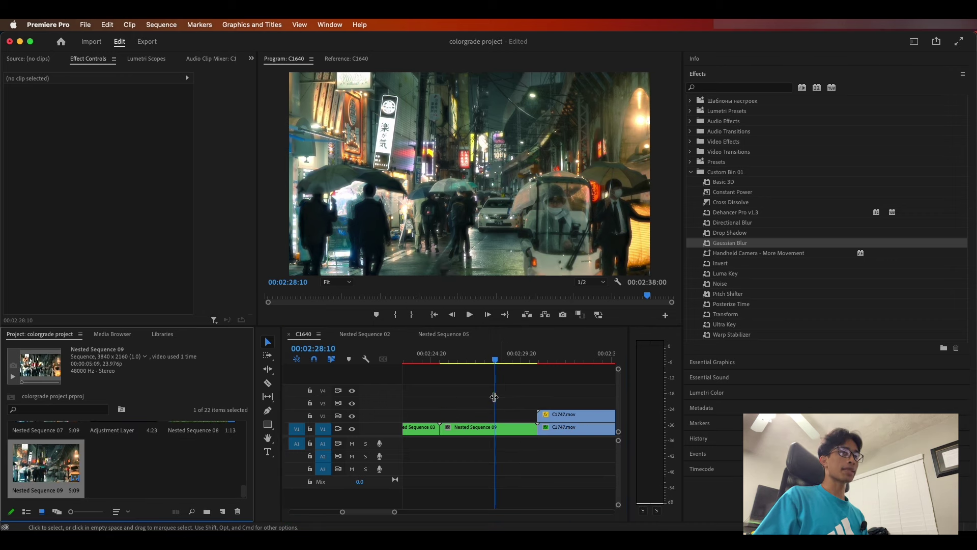
# Move the playhead to 00:02:27:21 and duplicate the nested street clip onto track V2
pyautogui.click(493, 359)
pyautogui.moveTo(493, 356); pyautogui.dragTo(485, 357)
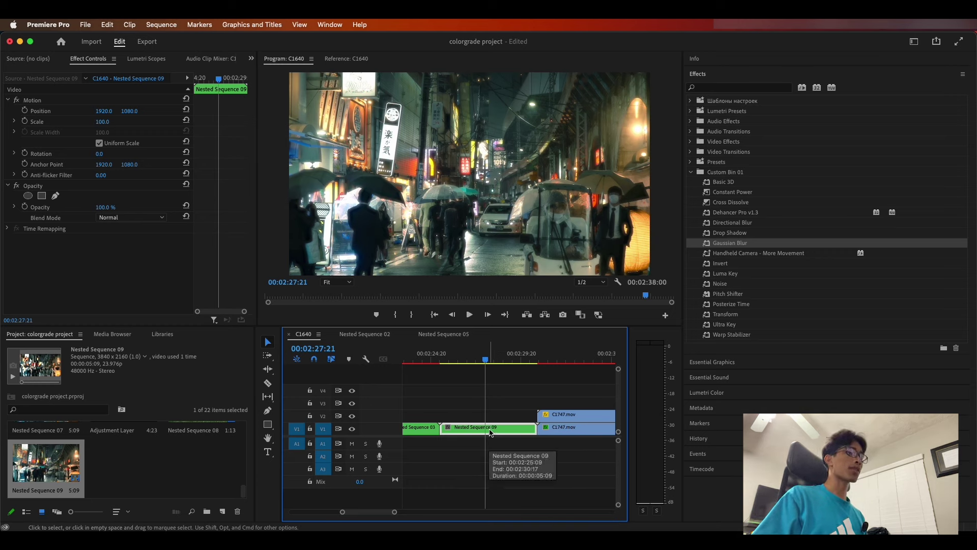
pyautogui.moveTo(490, 432); pyautogui.dragTo(492, 416)
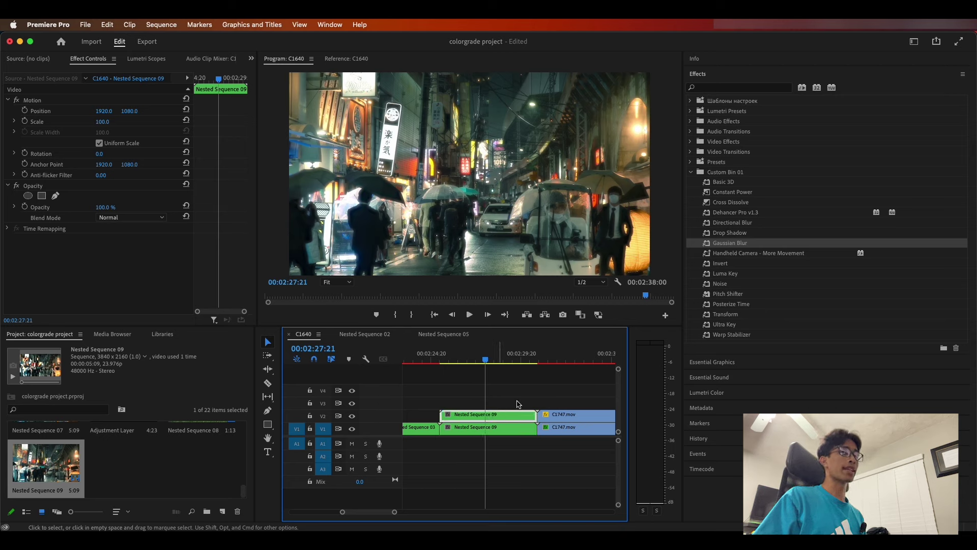
# Apply the Extract effect to the nested copy on V2 with a Black Input Level of 127 and a White Input Level of 133
pyautogui.click(726, 88)
pyautogui.write('e')
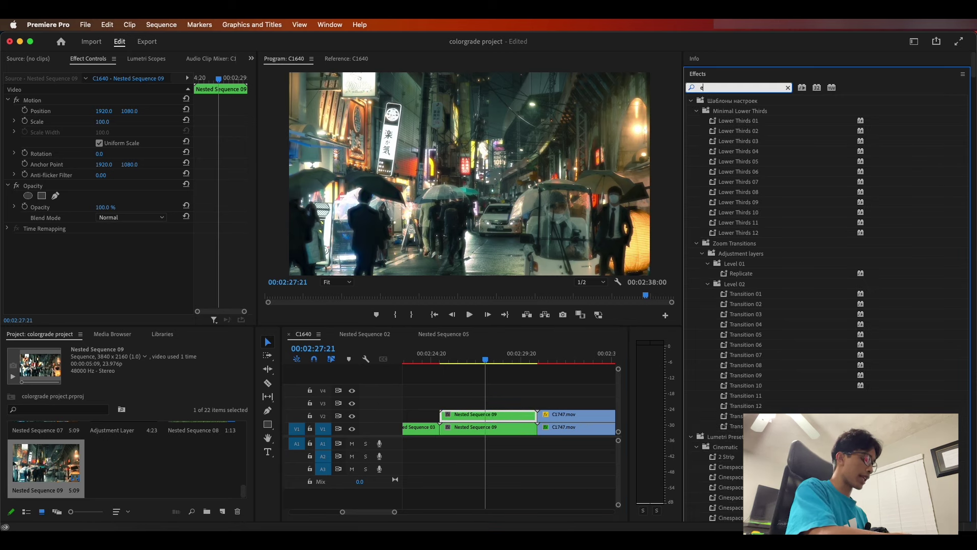
pyautogui.write('xtr')
pyautogui.click(726, 162)
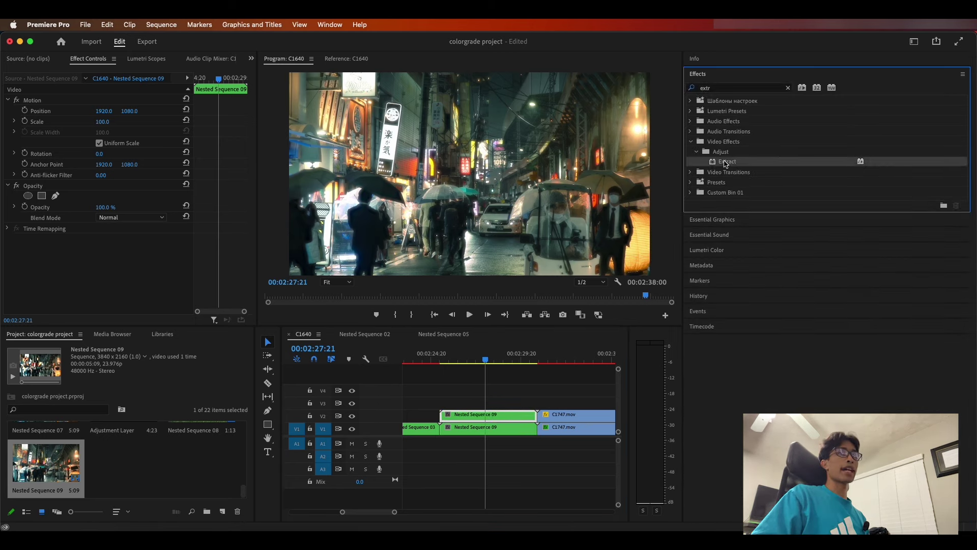
pyautogui.moveTo(726, 162); pyautogui.dragTo(508, 414)
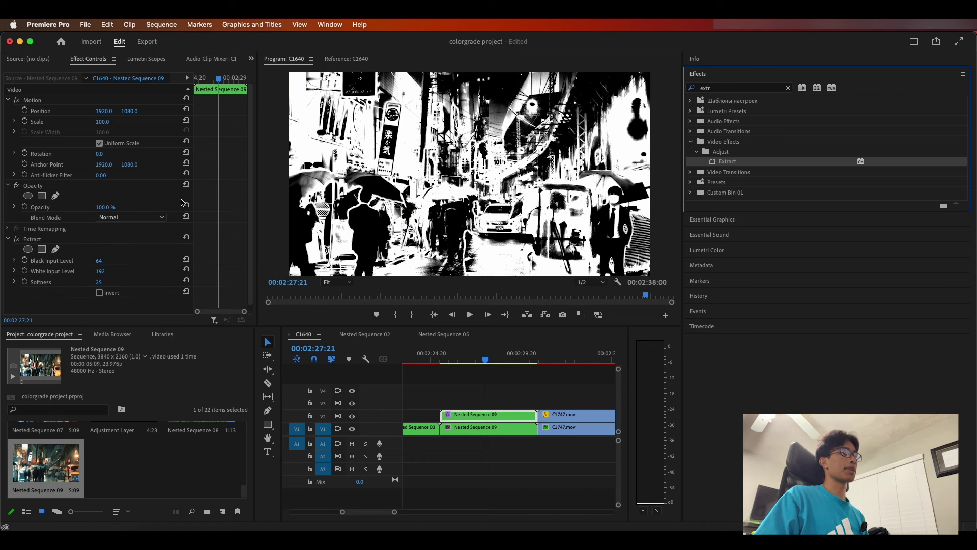
pyautogui.moveTo(101, 264)
pyautogui.mouseDown()
pyautogui.moveTo(134, 264)
pyautogui.moveTo(75, 271)
pyautogui.moveTo(110, 272)
pyautogui.mouseUp()
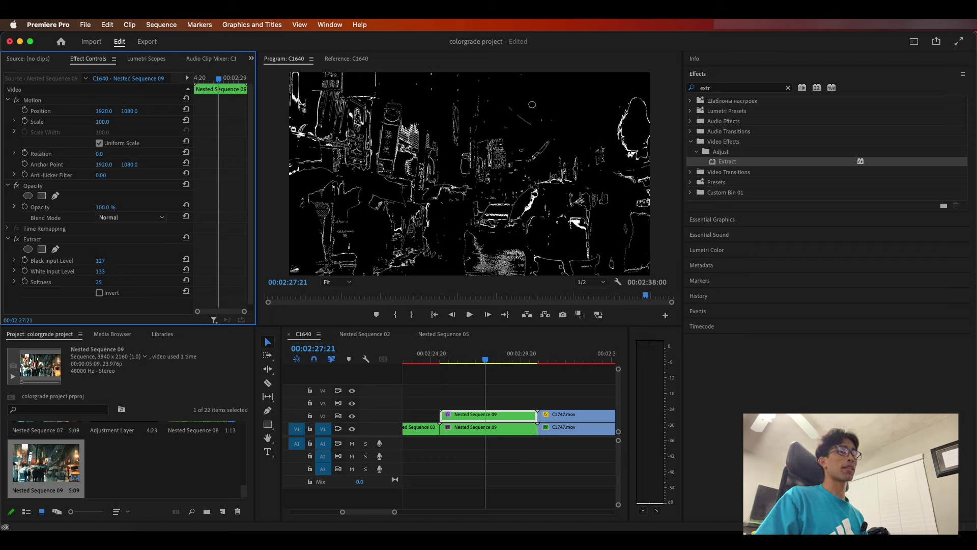
pyautogui.moveTo(488, 356); pyautogui.dragTo(502, 359)
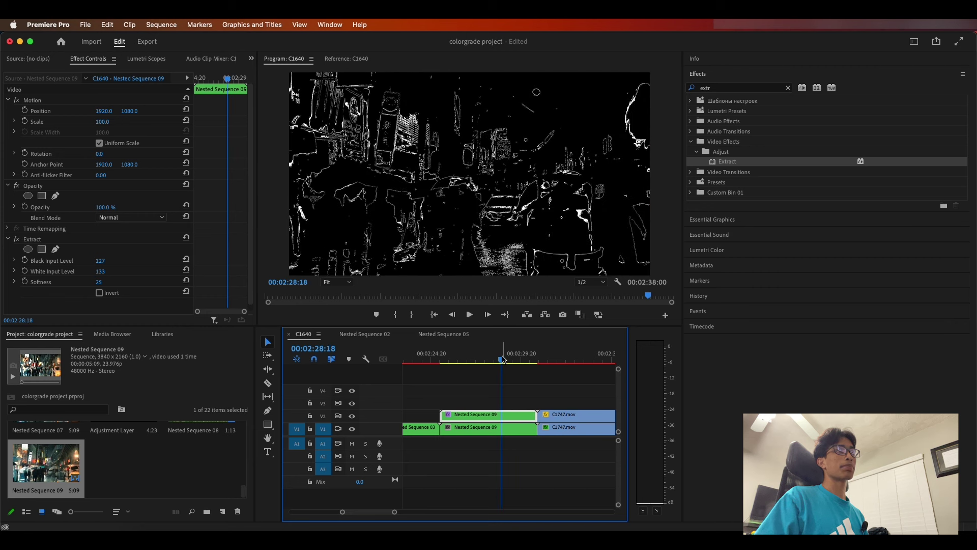
# Add the Tint effect to the nested copy on V2 and map white to pure red
pyautogui.doubleClick(737, 88)
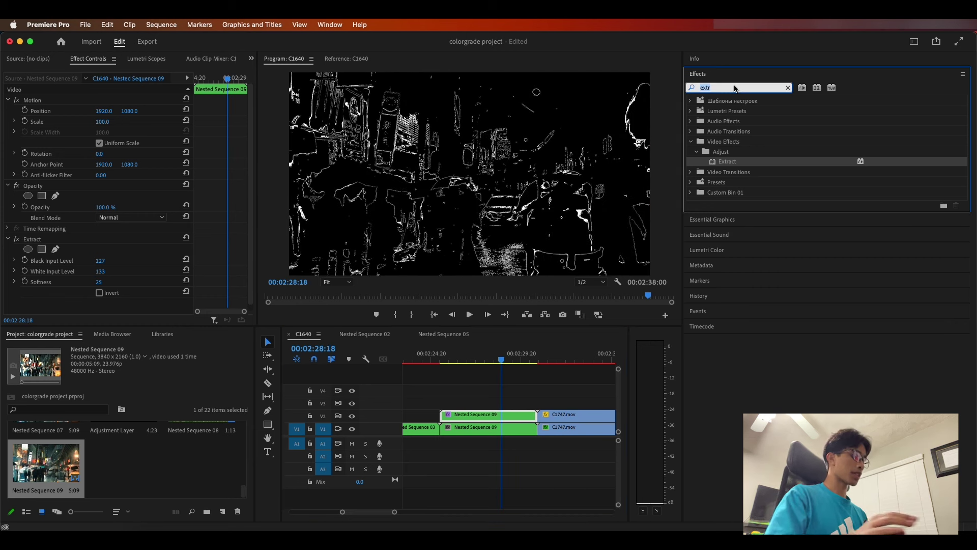
pyautogui.write('tint')
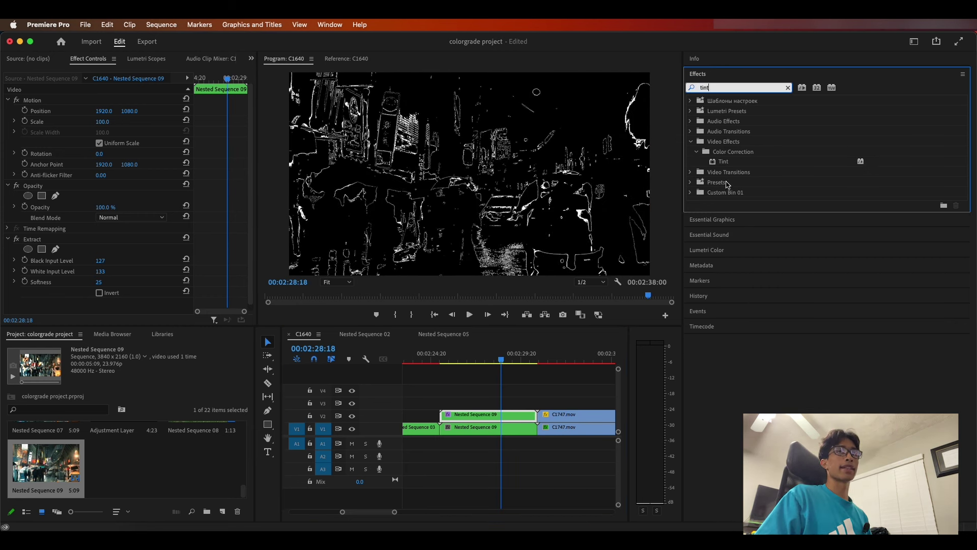
pyautogui.click(723, 163)
pyautogui.moveTo(529, 368); pyautogui.dragTo(523, 416)
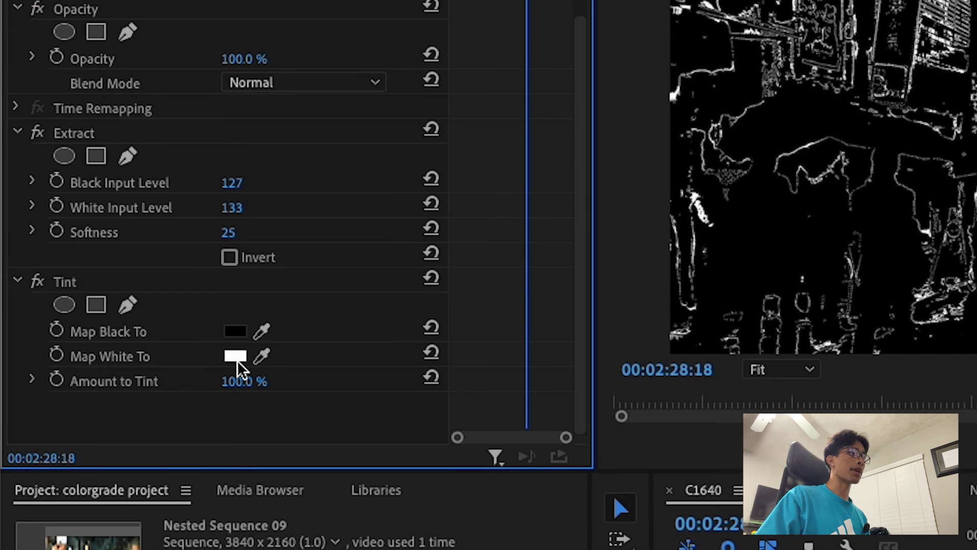
pyautogui.click(101, 276)
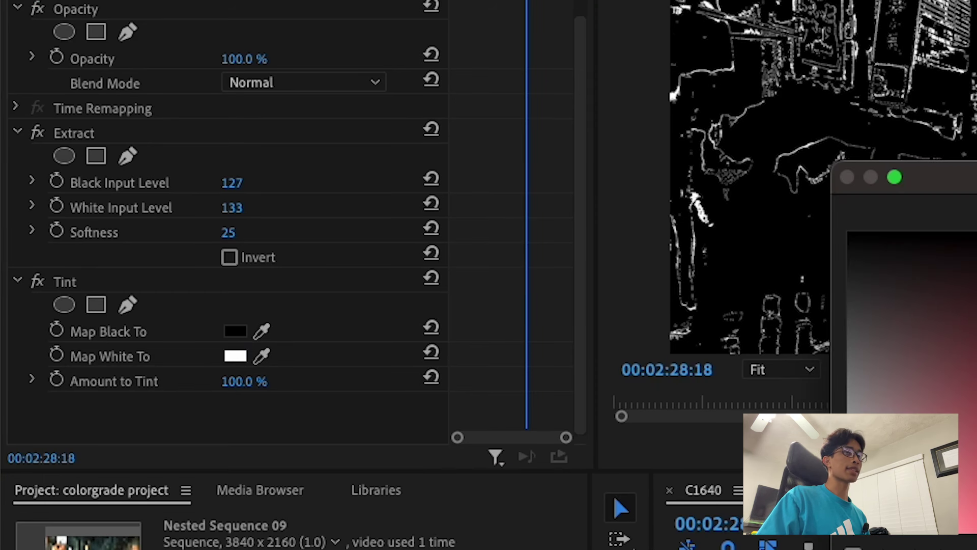
pyautogui.press('Return')
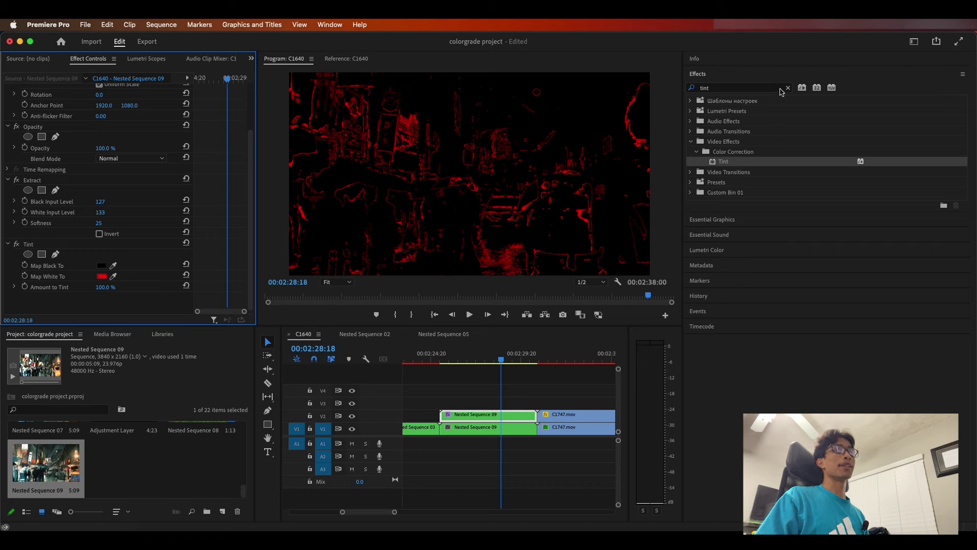
# Add Gaussian Blur to the red-tinted nested copy on V2 with a Blurriness of 45
pyautogui.click(787, 88)
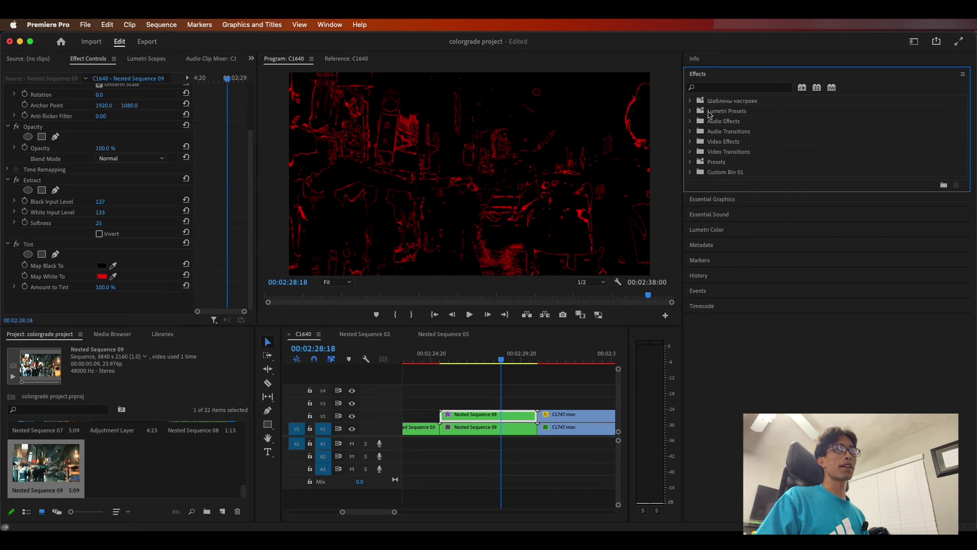
pyautogui.click(690, 173)
pyautogui.moveTo(741, 243); pyautogui.dragTo(518, 416)
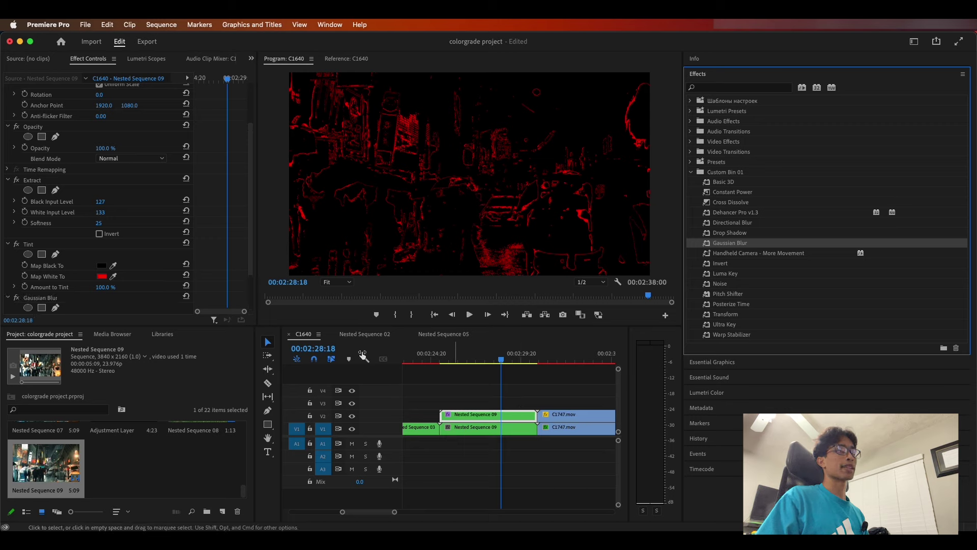
pyautogui.scroll(-3, 134, 252)
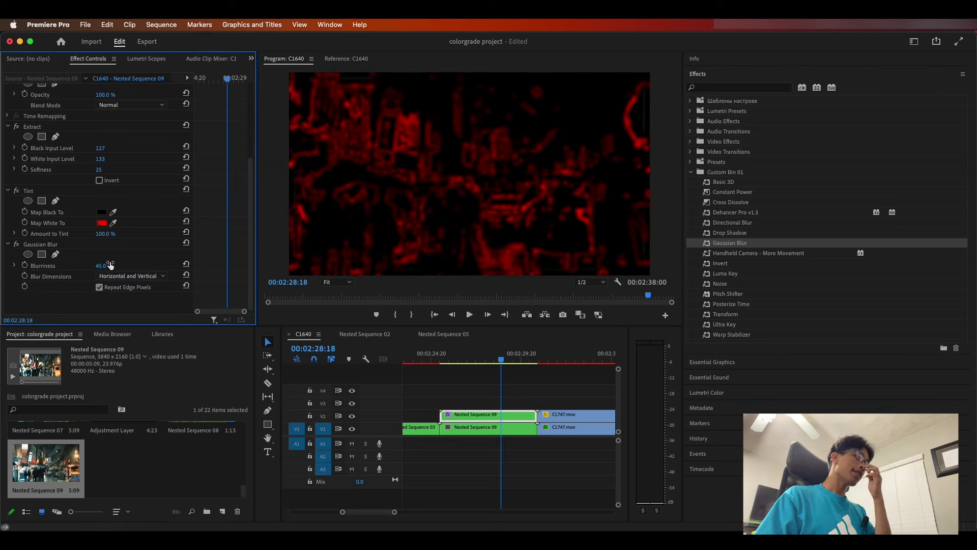
# Set the blend mode of the red-tinted nested copy on V2 to Screen
pyautogui.scroll(3, 131, 136)
pyautogui.scroll(2, 131, 136)
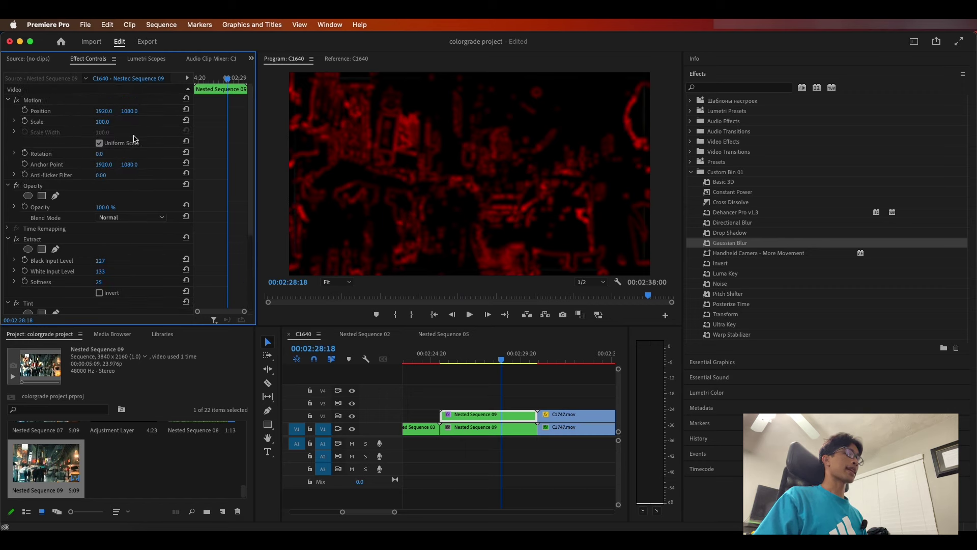
pyautogui.click(129, 220)
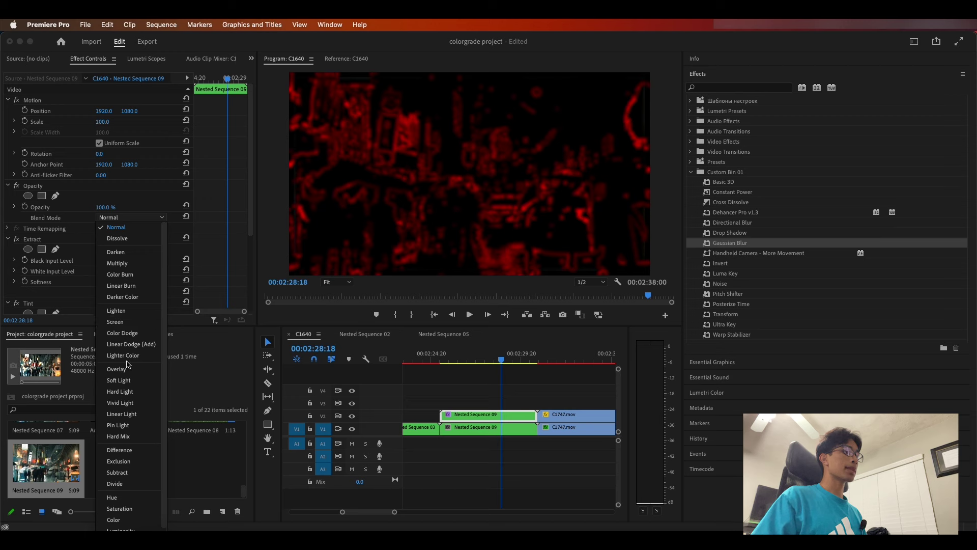
pyautogui.click(127, 322)
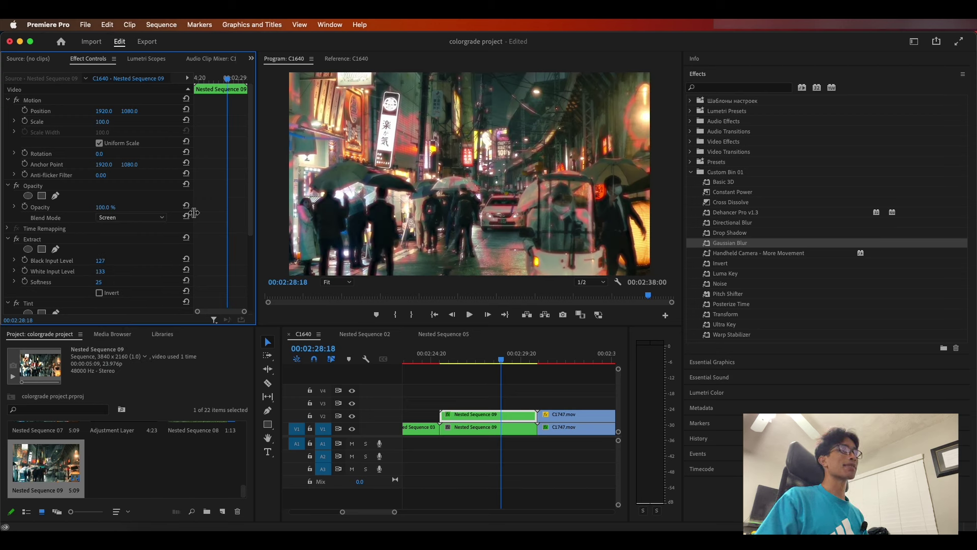
# Set the Gaussian Blur Blurriness of the red-tinted nested copy on V2 to 76
pyautogui.scroll(-4, 159, 244)
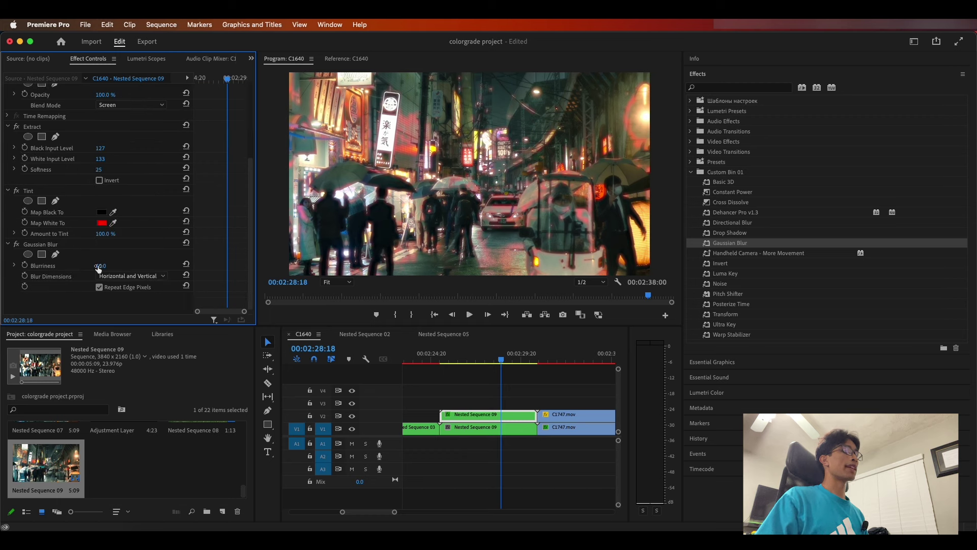
pyautogui.moveTo(101, 266); pyautogui.dragTo(109, 266)
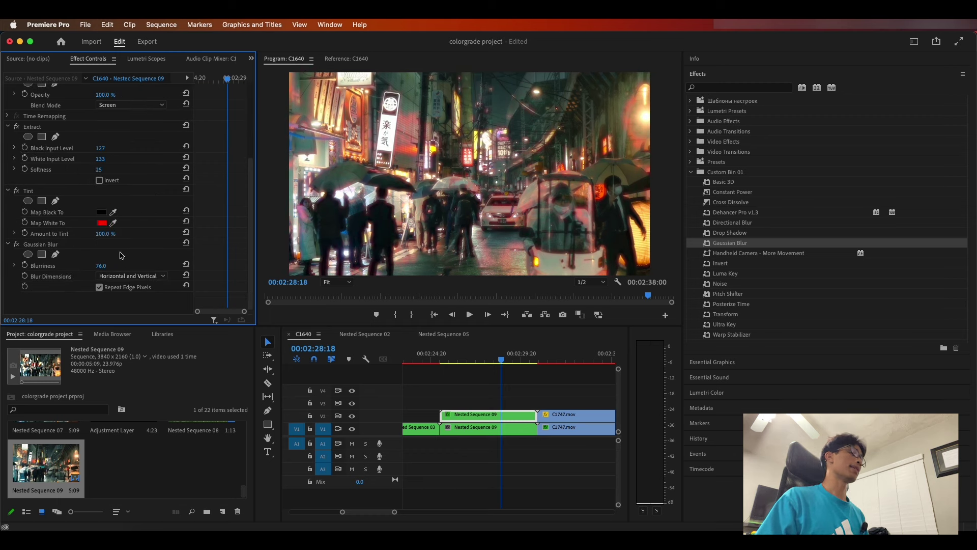
pyautogui.scroll(3, 133, 241)
pyautogui.scroll(-3, 127, 204)
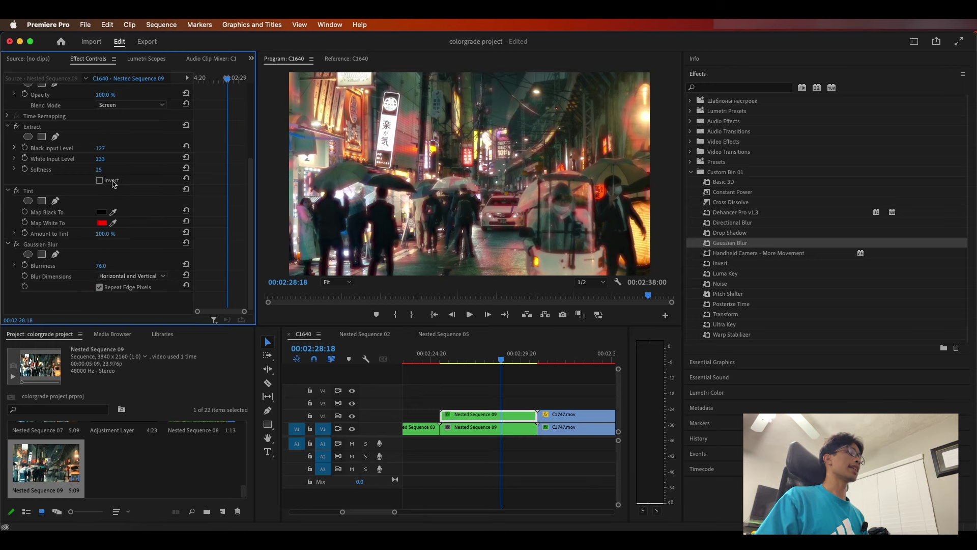
# Refine the Extract effect to a Black Input Level of 169 and White Input Level of 175, checking the highlight edges at 100% zoom
pyautogui.moveTo(100, 148); pyautogui.dragTo(104, 147)
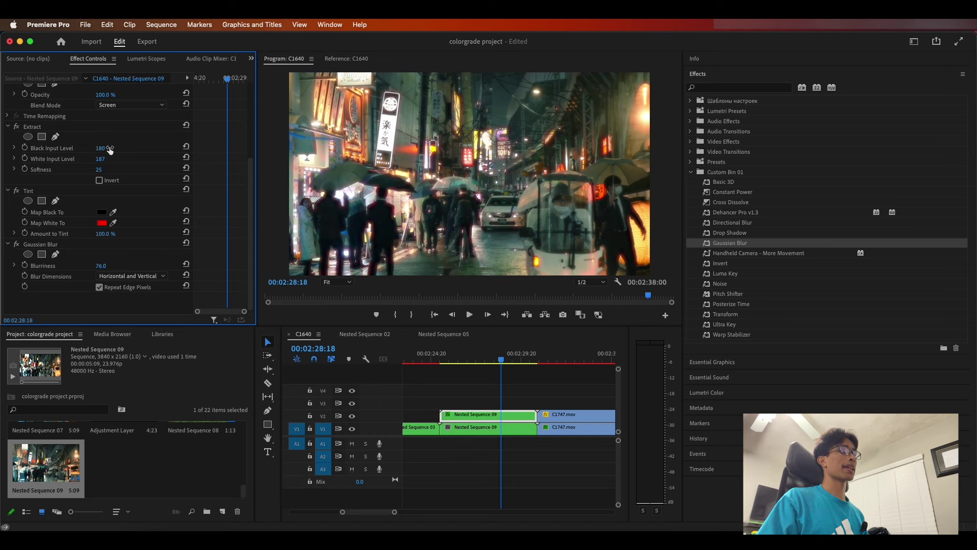
pyautogui.click(337, 282)
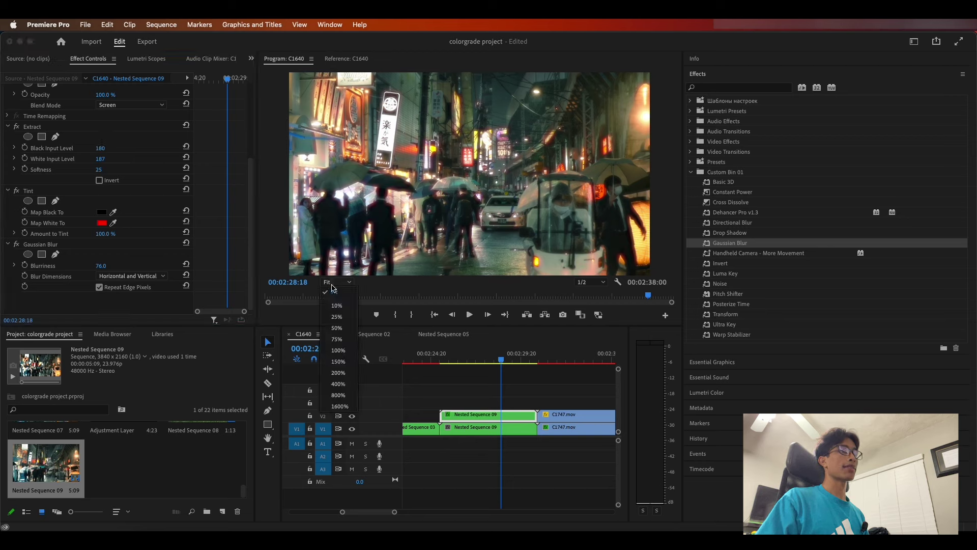
pyautogui.click(343, 353)
pyautogui.moveTo(493, 273); pyautogui.dragTo(366, 274)
pyautogui.moveTo(676, 173); pyautogui.dragTo(672, 197)
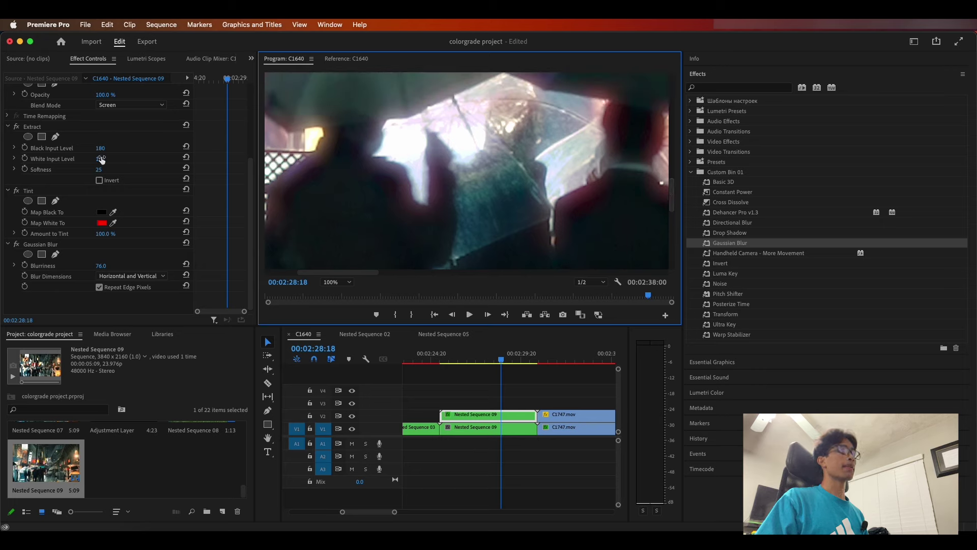
pyautogui.moveTo(101, 159); pyautogui.dragTo(104, 148)
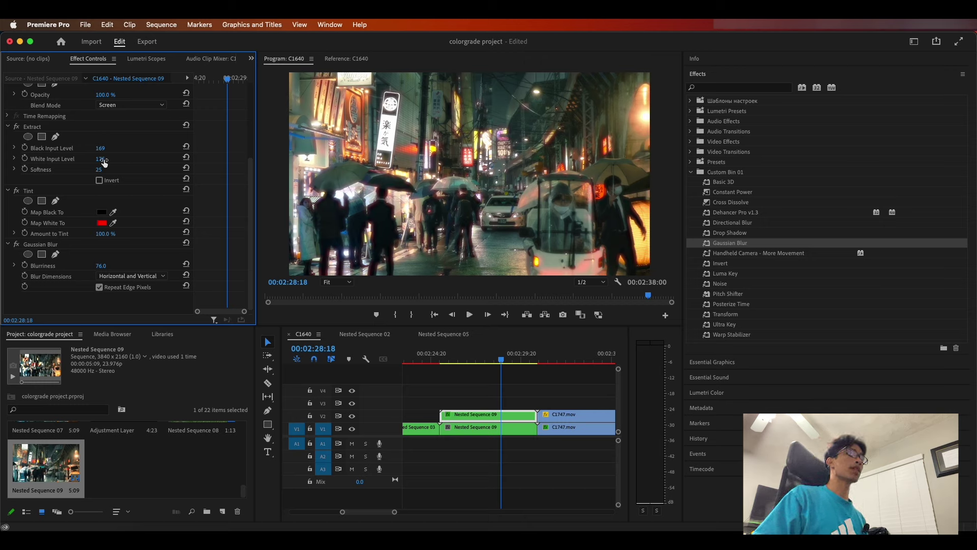
pyautogui.moveTo(100, 159); pyautogui.dragTo(102, 158)
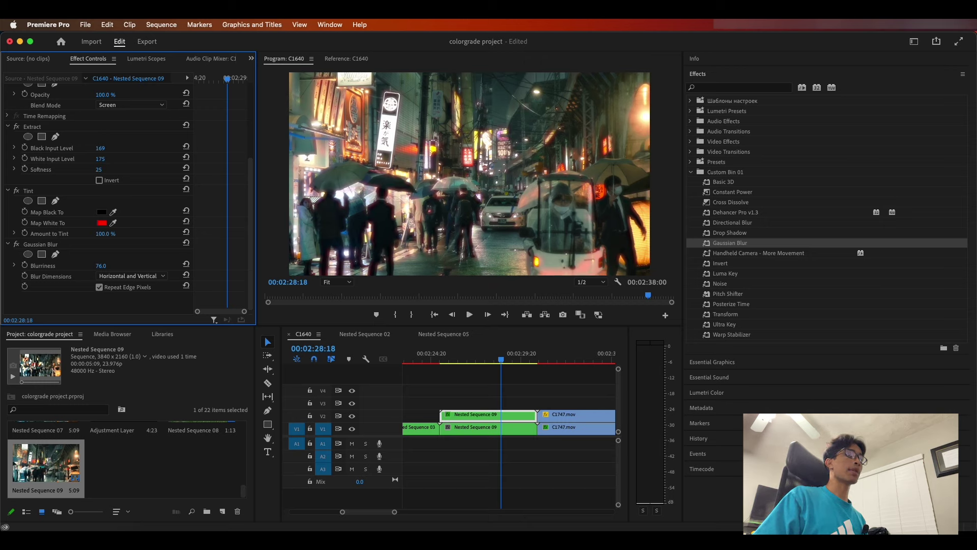
# Exclude the white vehicle's front from the Tint effect with an inverted rectangular mask feathered to 231
pyautogui.click(112, 189)
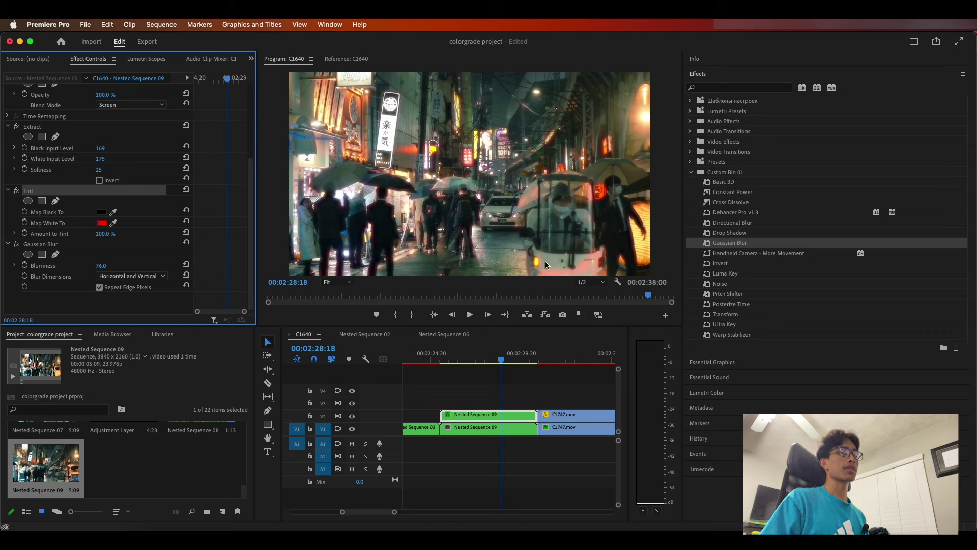
pyautogui.click(42, 201)
pyautogui.moveTo(465, 190); pyautogui.dragTo(566, 272)
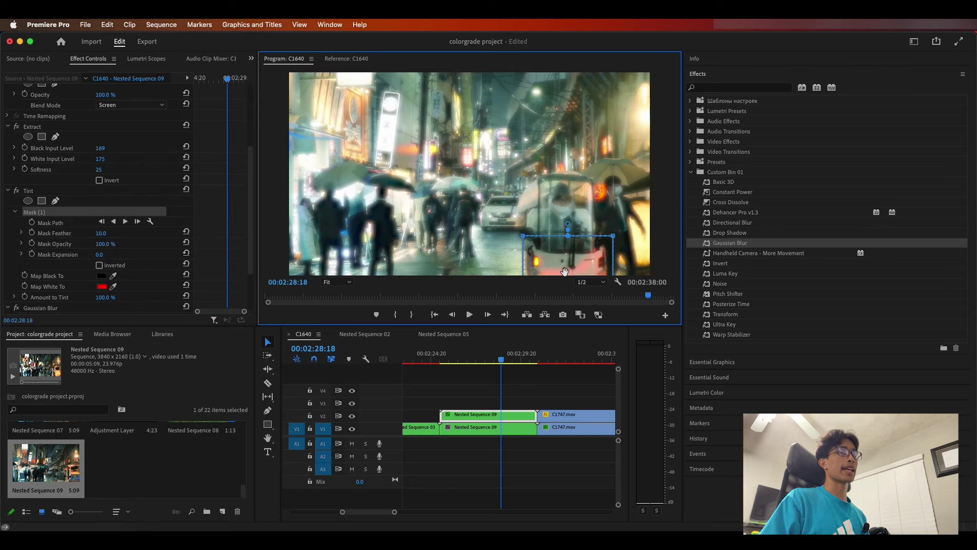
pyautogui.click(99, 266)
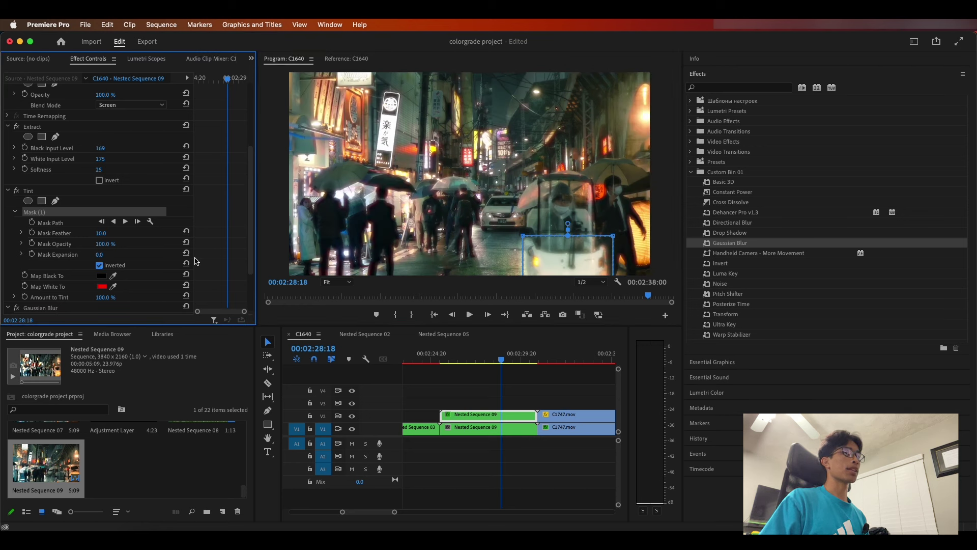
pyautogui.moveTo(104, 234); pyautogui.dragTo(216, 234)
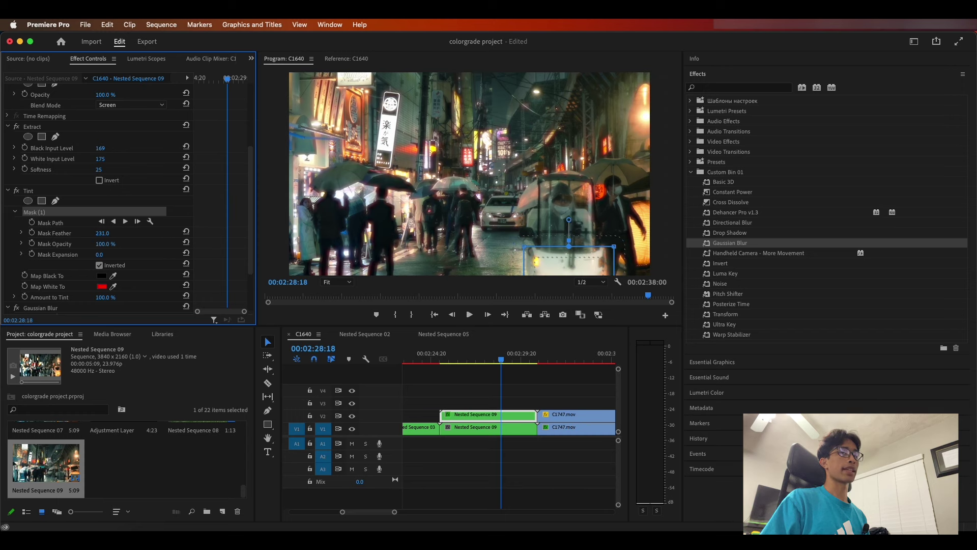
# Nest the two stacked street clips on V1 and V2 into one sequence, accepting the default name
pyautogui.click(511, 371)
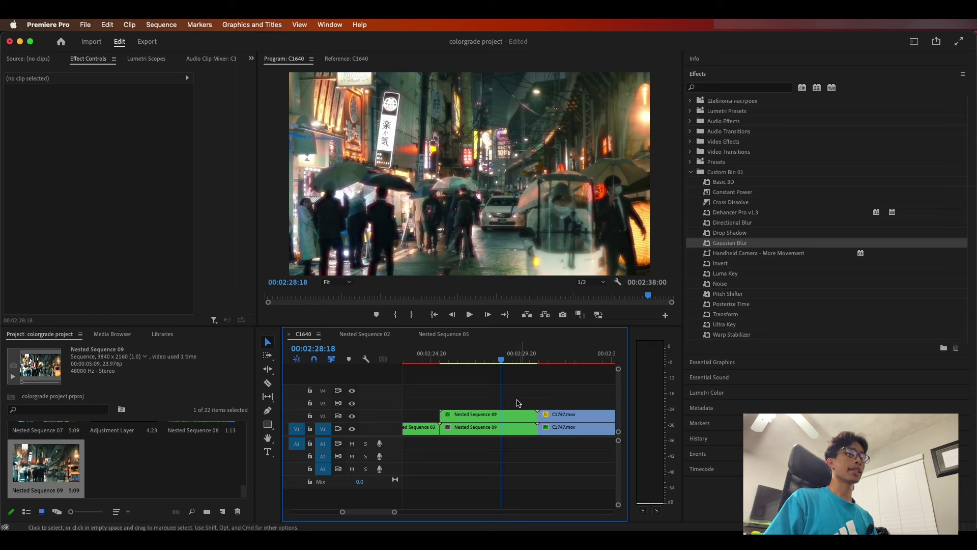
pyautogui.moveTo(511, 394); pyautogui.dragTo(515, 453)
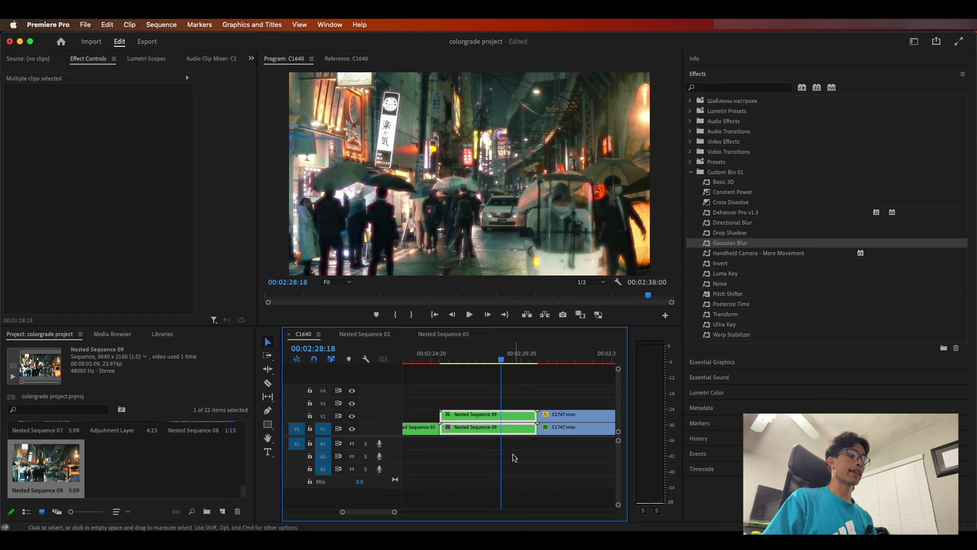
pyautogui.hotkey('alt', 'n')
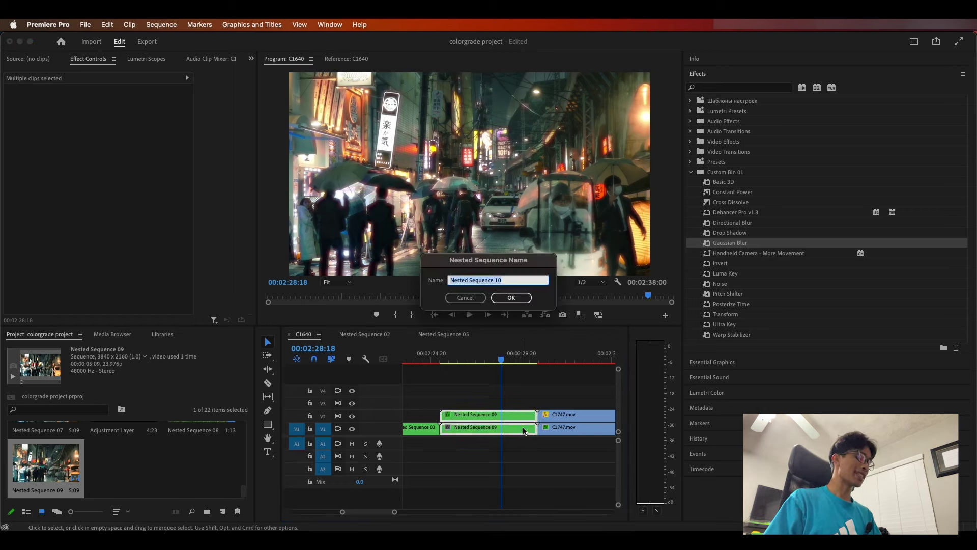
pyautogui.press('Return')
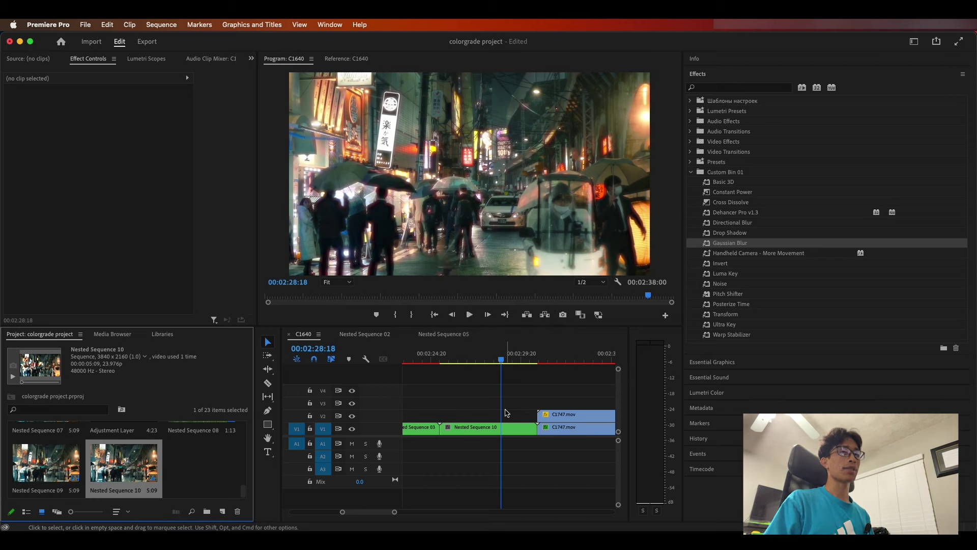
# Apply the Lumetri creative look Orange Teal 003 to the new nested clip and set its Intensity to 81
pyautogui.click(507, 429)
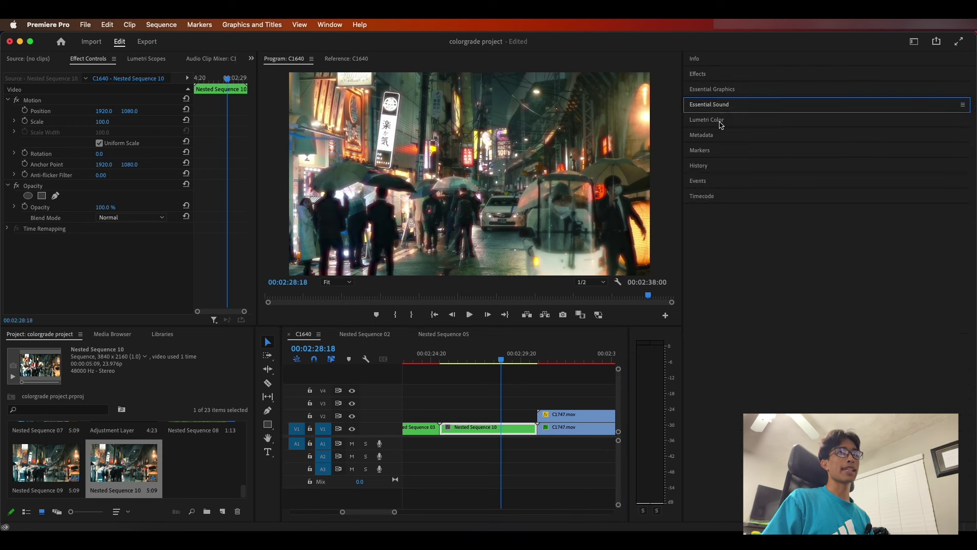
pyautogui.click(722, 122)
pyautogui.click(758, 202)
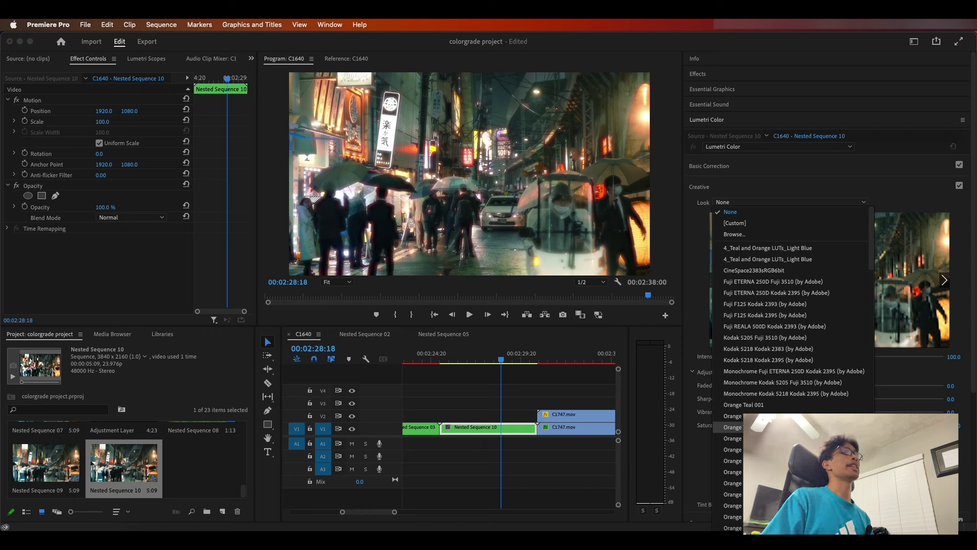
pyautogui.click(733, 427)
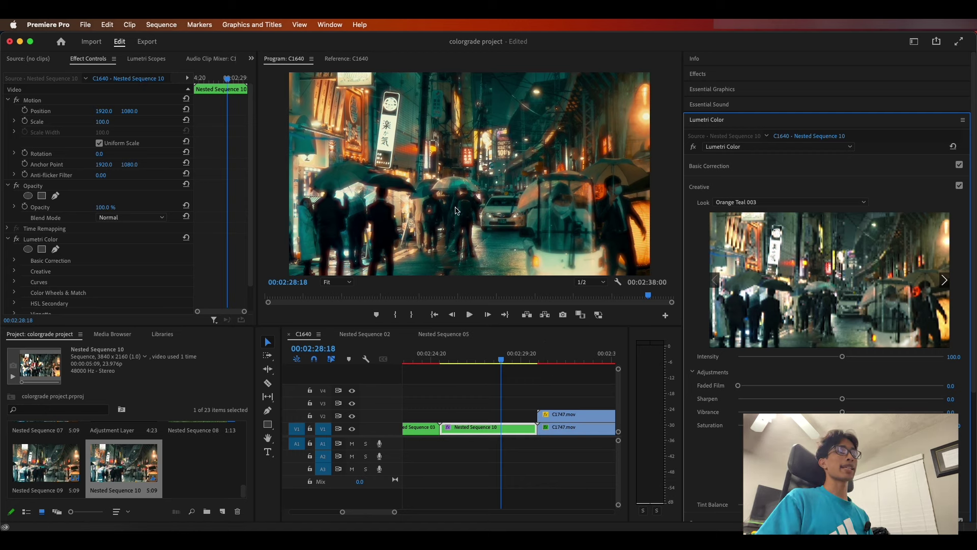
pyautogui.moveTo(842, 356); pyautogui.dragTo(821, 356)
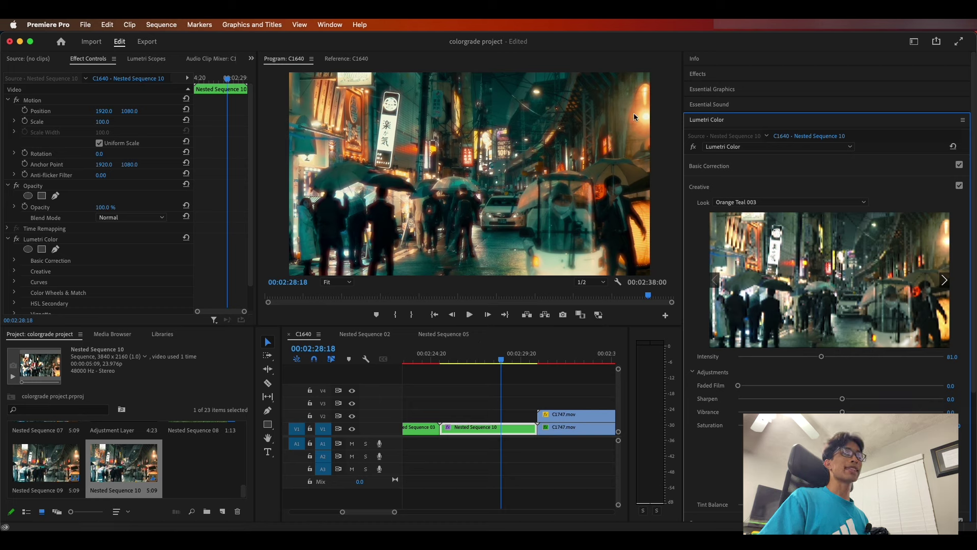
# Try adding the Noise effect to the graded nested clip
pyautogui.click(717, 77)
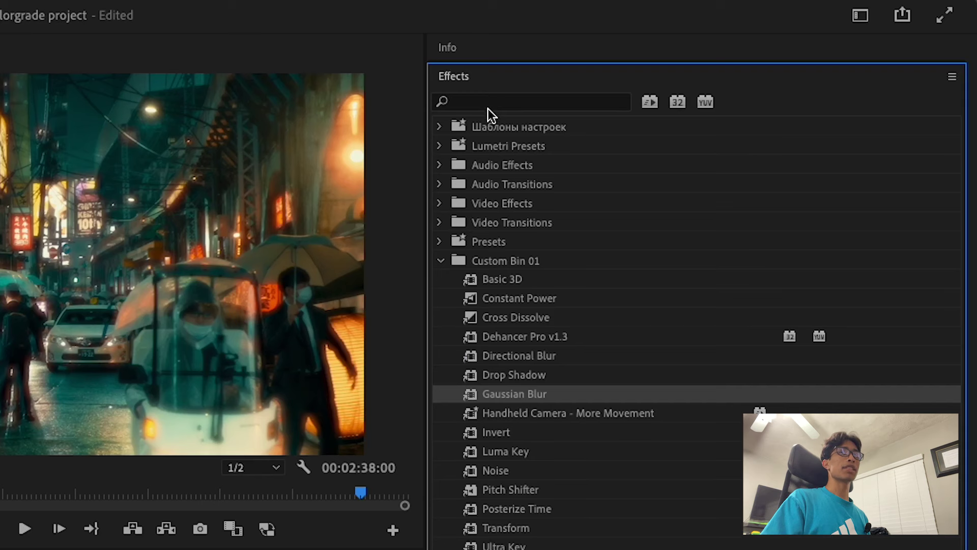
pyautogui.click(490, 102)
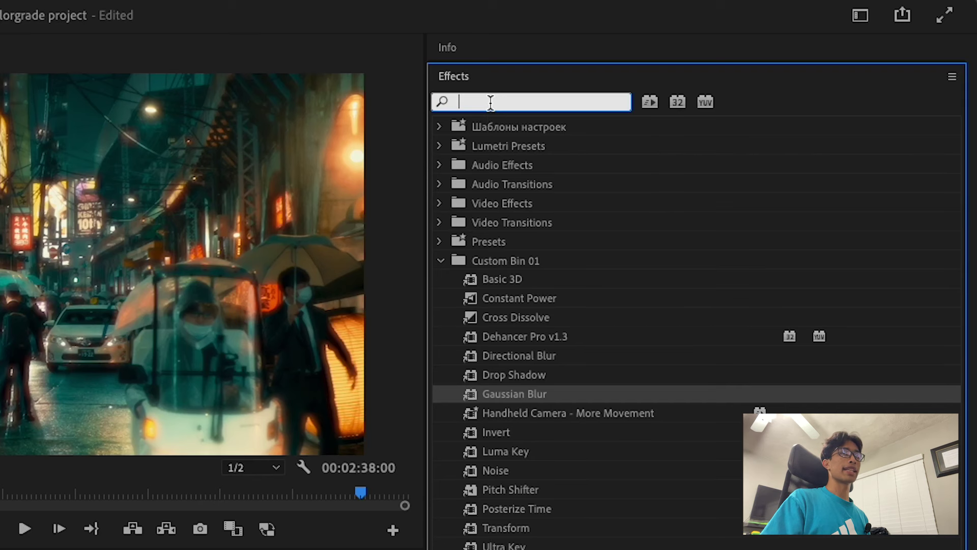
pyautogui.write('noise')
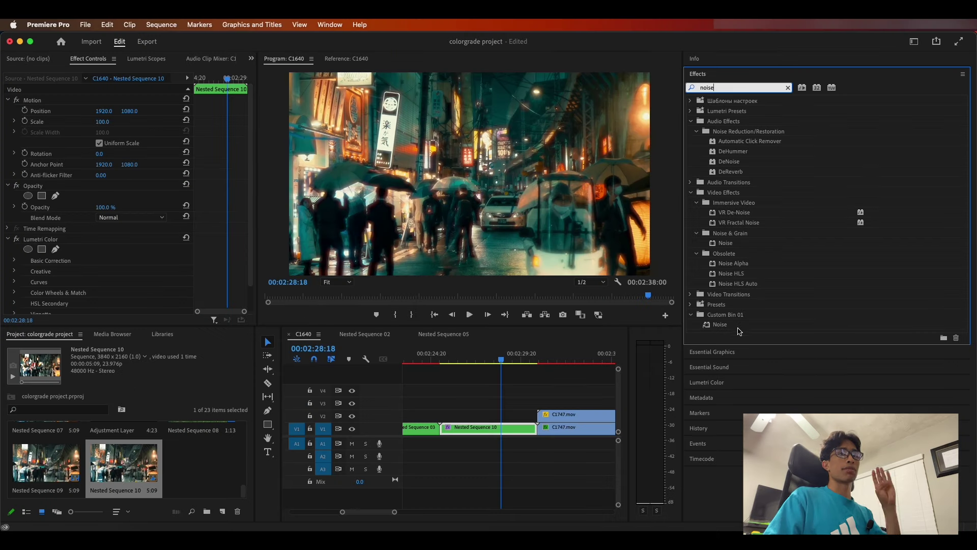
pyautogui.moveTo(738, 325); pyautogui.dragTo(512, 430)
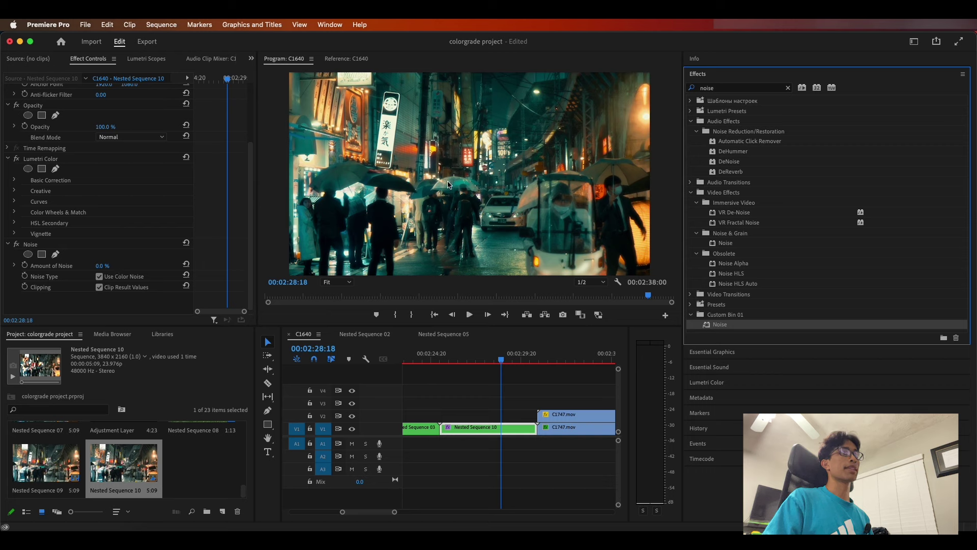
pyautogui.press('super+z')
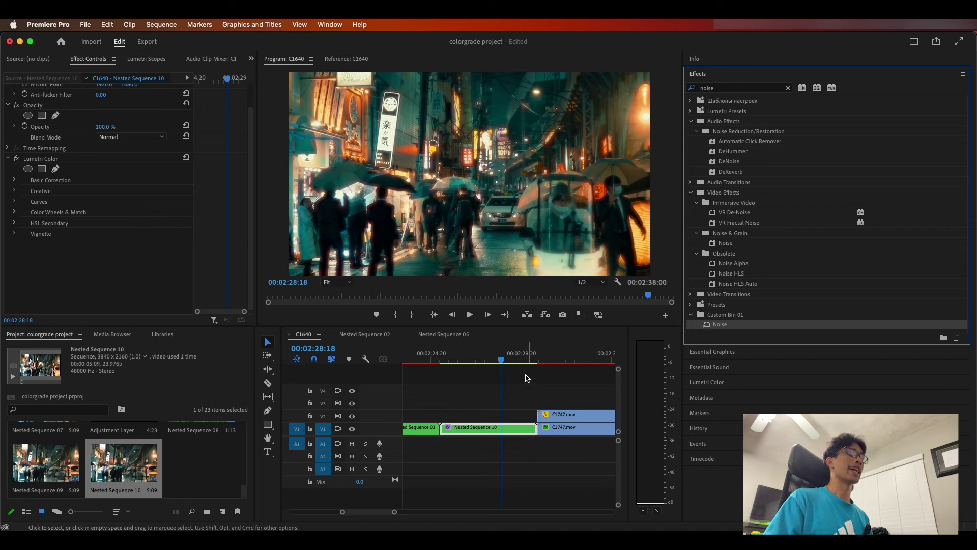
# Preview the graded nested clip on the timeline by scrubbing back to 00:02:27:21
pyautogui.click(157, 393)
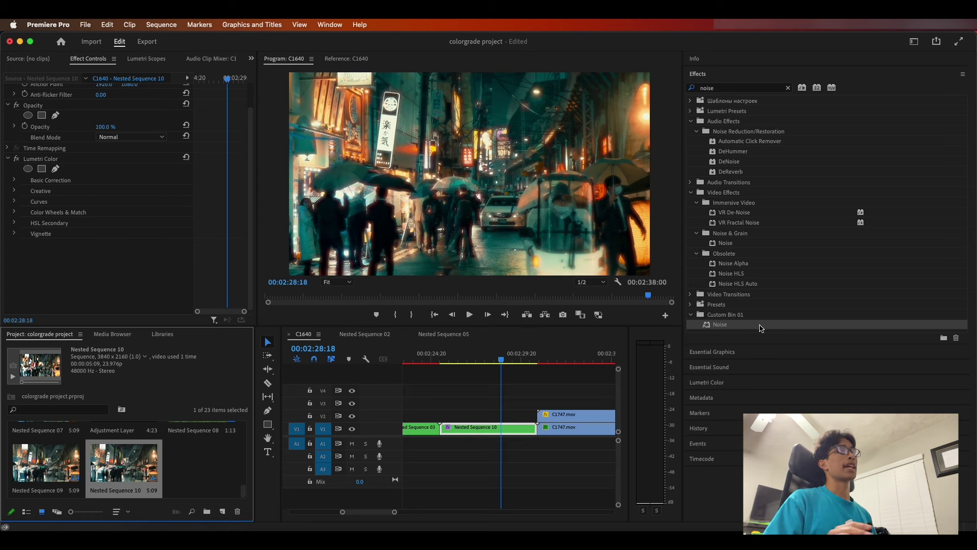
pyautogui.click(542, 385)
pyautogui.press('-')
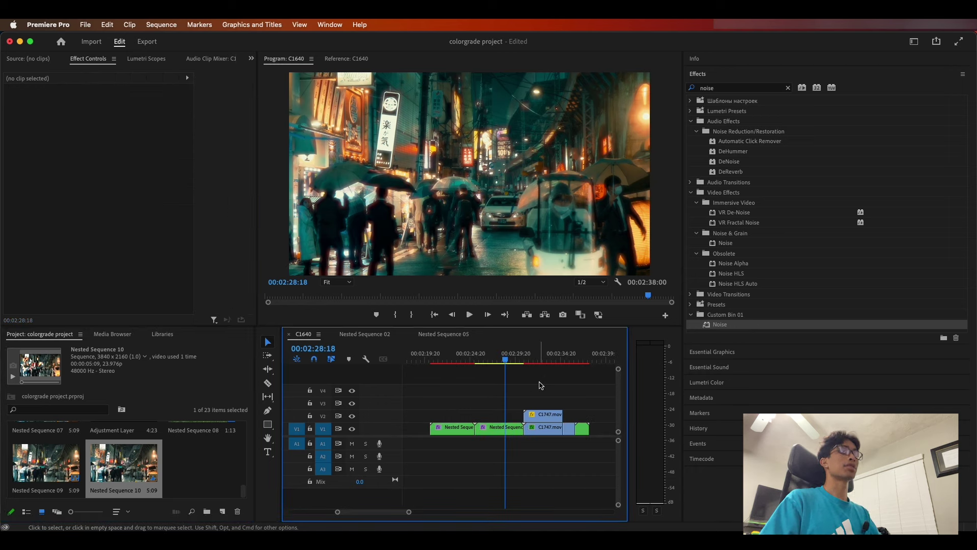
pyautogui.press('=')
pyautogui.moveTo(511, 357)
pyautogui.mouseDown()
pyautogui.moveTo(425, 356)
pyautogui.moveTo(524, 358)
pyautogui.moveTo(494, 360)
pyautogui.mouseUp()
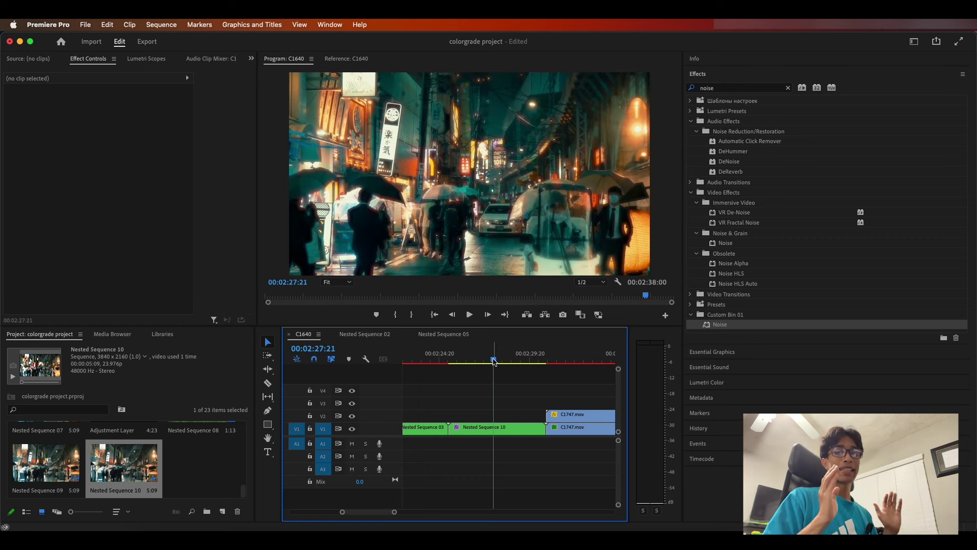